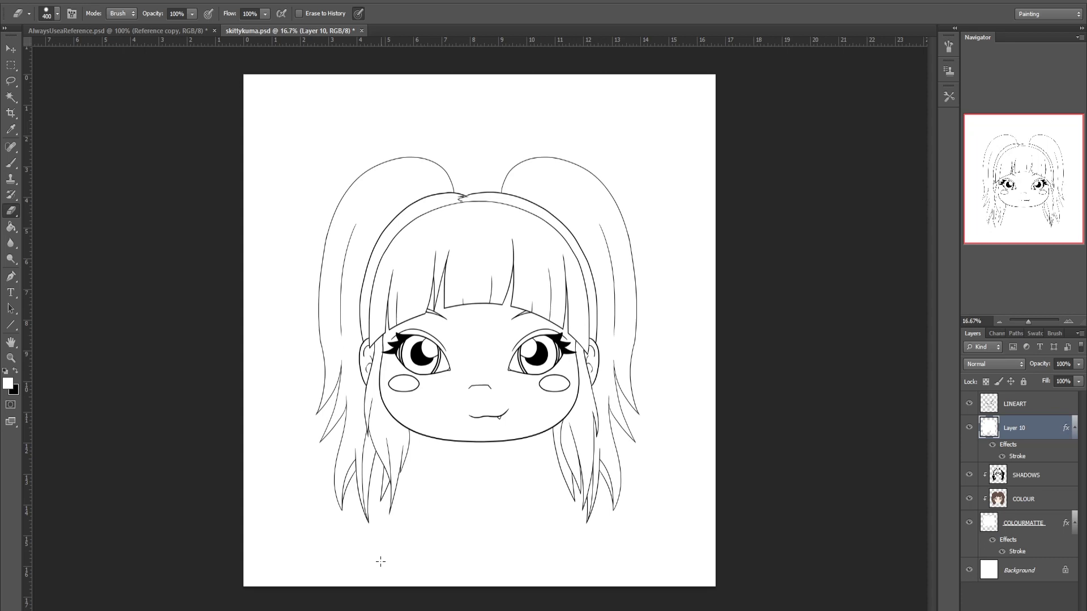
Enlarge the Eraser brush beyond 400 px and erase across Layer 10 of the skittykuma drawing with one long diagonal stroke
key(bracketright)
key(bracketright)
key(bracketright)
key(bracketright)
key(bracketright)
key(bracketright)
key(bracketright)
key(bracketright)
key(bracketright)
key(bracketright)
key(bracketright)
mouse_move(590, 96)
mouse_down()
mouse_move(514, 109)
mouse_move(566, 186)
mouse_move(595, 317)
mouse_move(607, 502)
mouse_move(544, 260)
mouse_move(493, 187)
mouse_move(507, 454)
mouse_move(396, 266)
mouse_move(389, 408)
mouse_move(336, 341)
mouse_move(334, 448)
mouse_move(308, 449)
mouse_up()
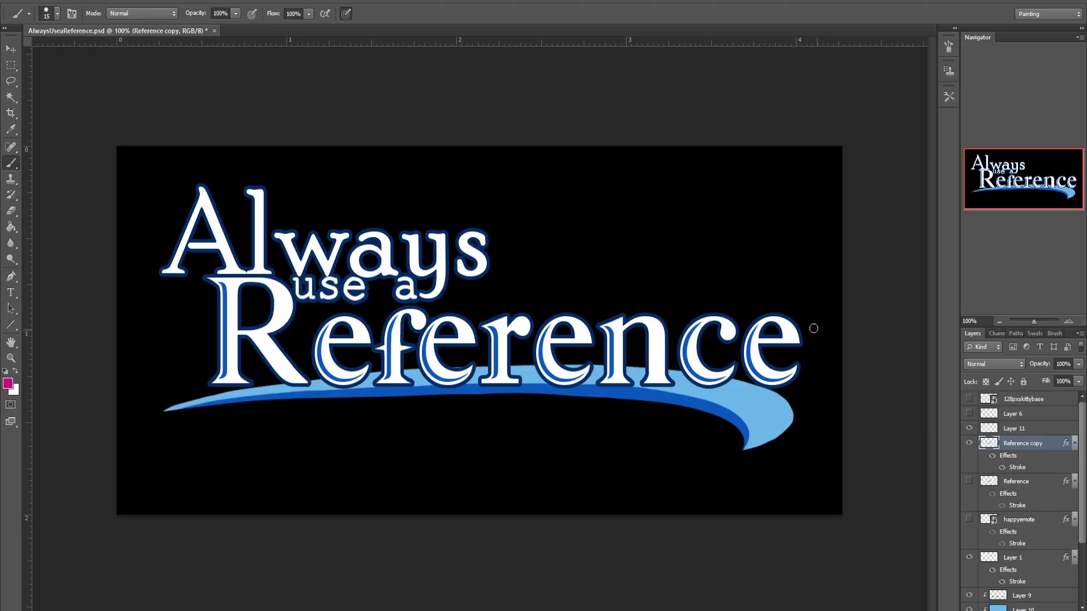
In AlwaysUseaReference.psd, paint a short brush stroke over the final "e" of the word Reference on the Reference copy layer
mouse_move(790, 330)
mouse_down()
mouse_move(754, 333)
mouse_move(761, 369)
mouse_move(796, 366)
mouse_move(785, 378)
mouse_move(750, 363)
mouse_move(751, 352)
mouse_move(791, 343)
mouse_move(785, 321)
mouse_move(767, 316)
mouse_move(743, 351)
mouse_move(761, 380)
mouse_up()
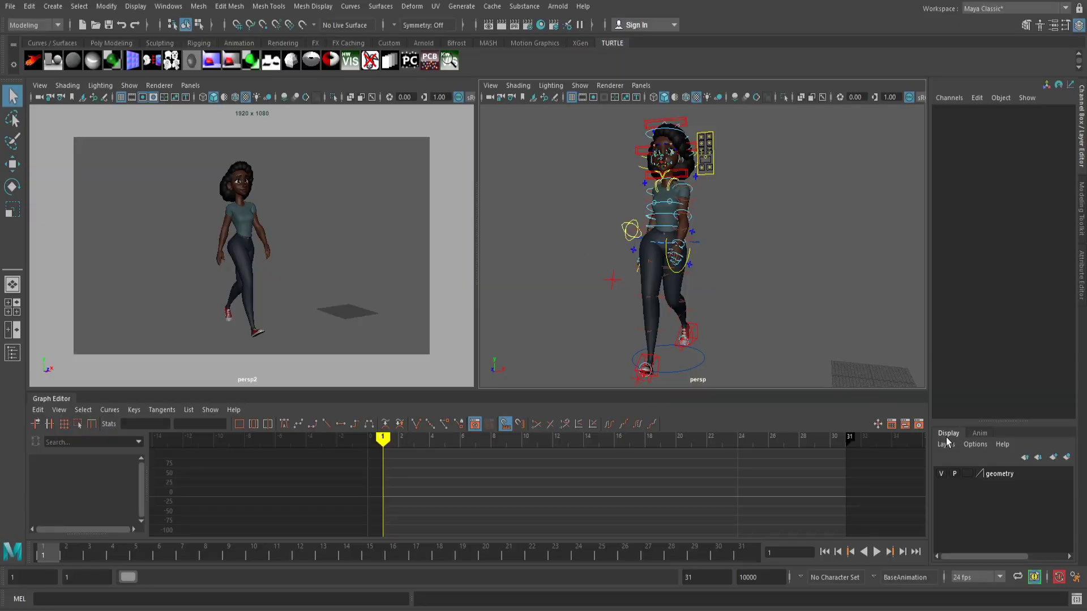
In Maya, create an animation layer from the character's selected neck, chest, spine and eye-aim controls
click(978, 434)
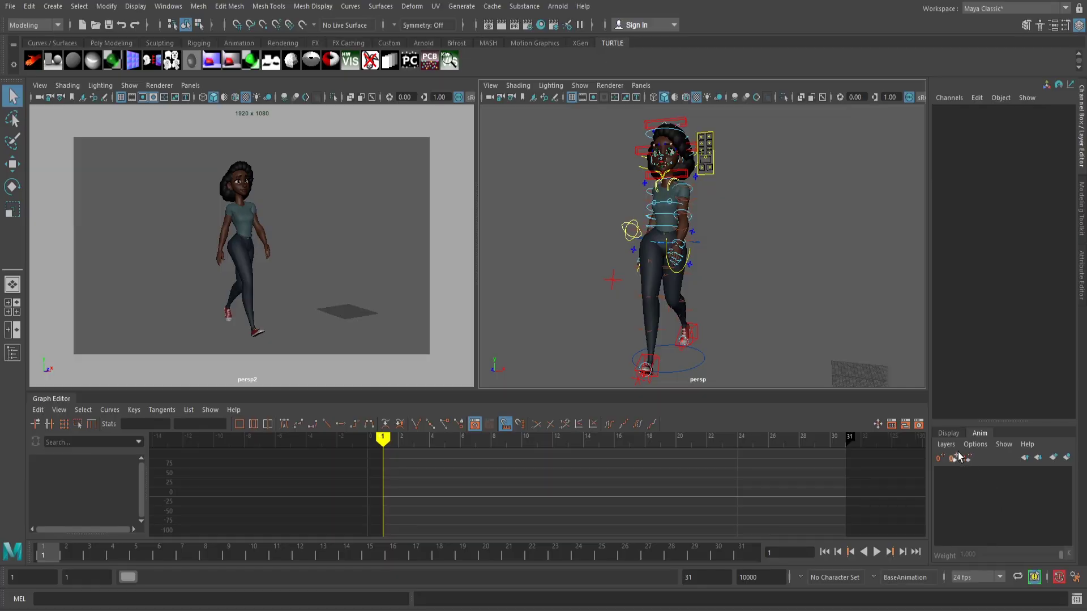
click(946, 445)
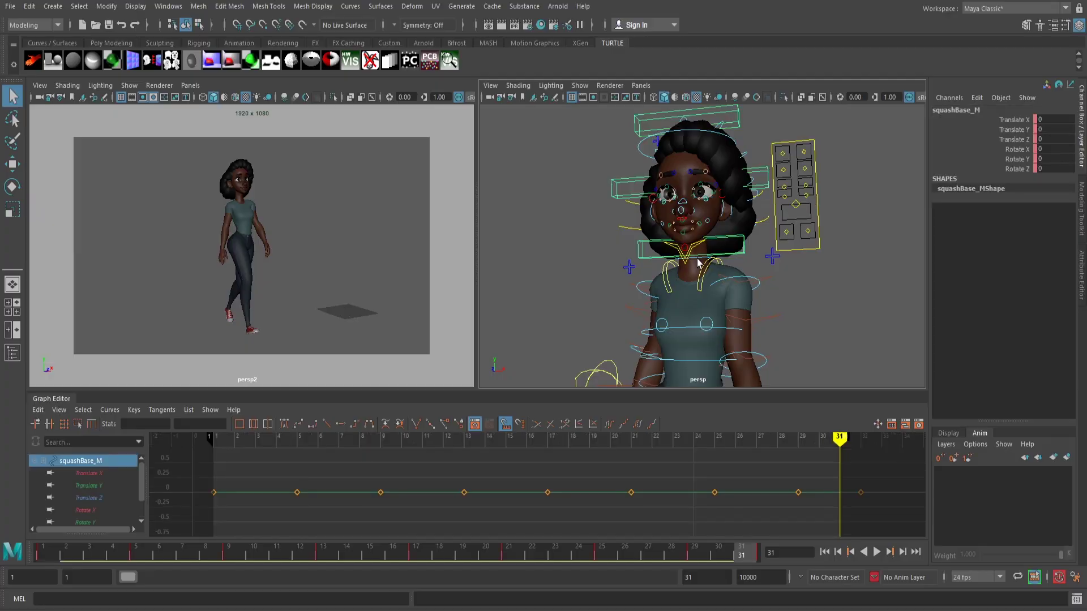
click(698, 262)
alt+drag(728, 283, 698, 267)
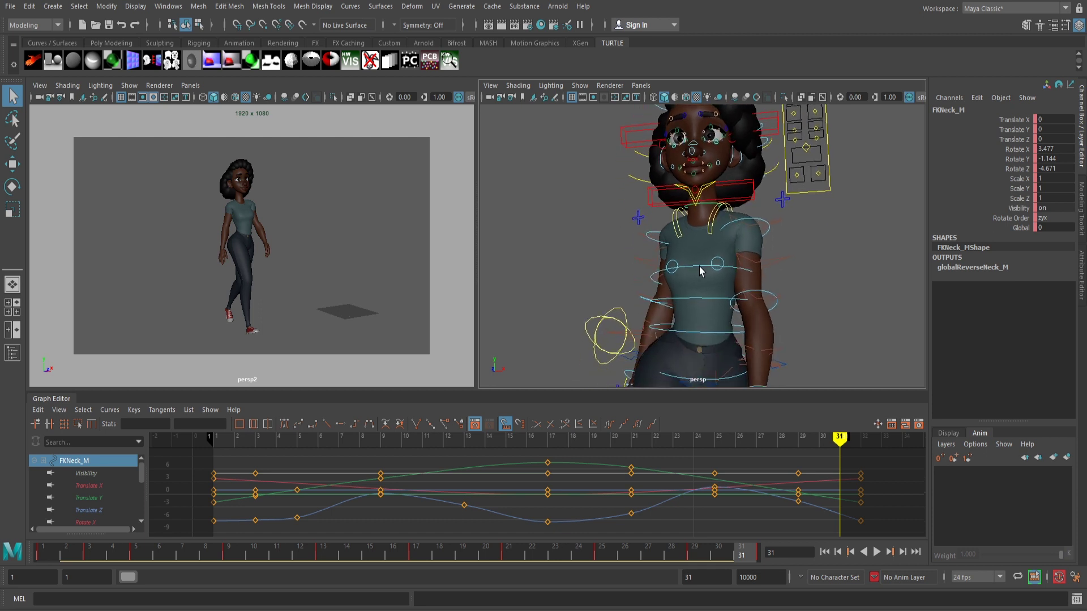
click(699, 294)
scroll(817, 326, down, 5)
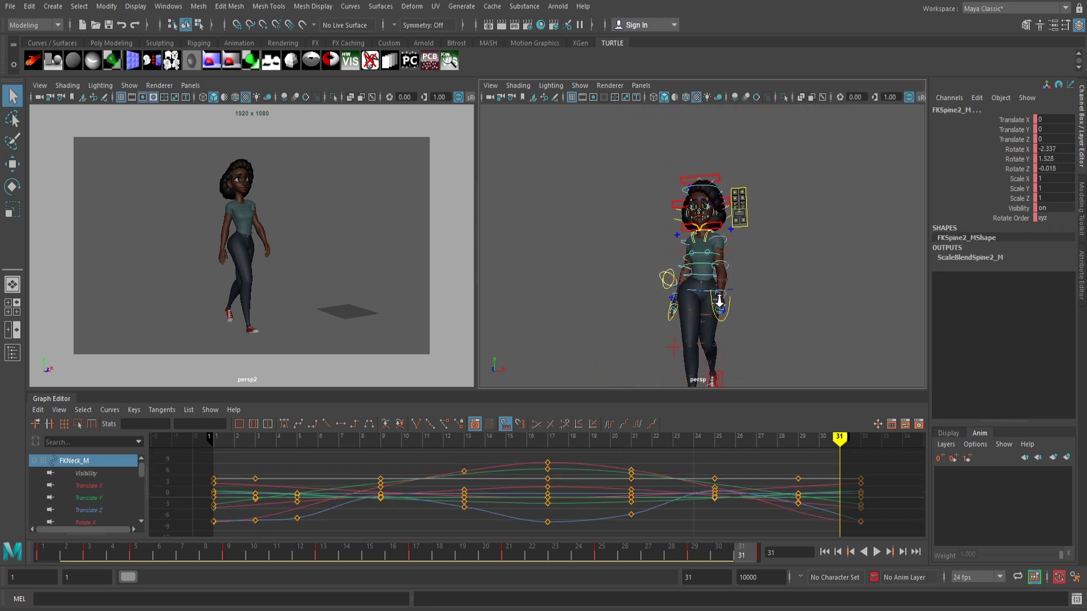
click(674, 290)
alt+middle_drag(674, 290, 722, 286)
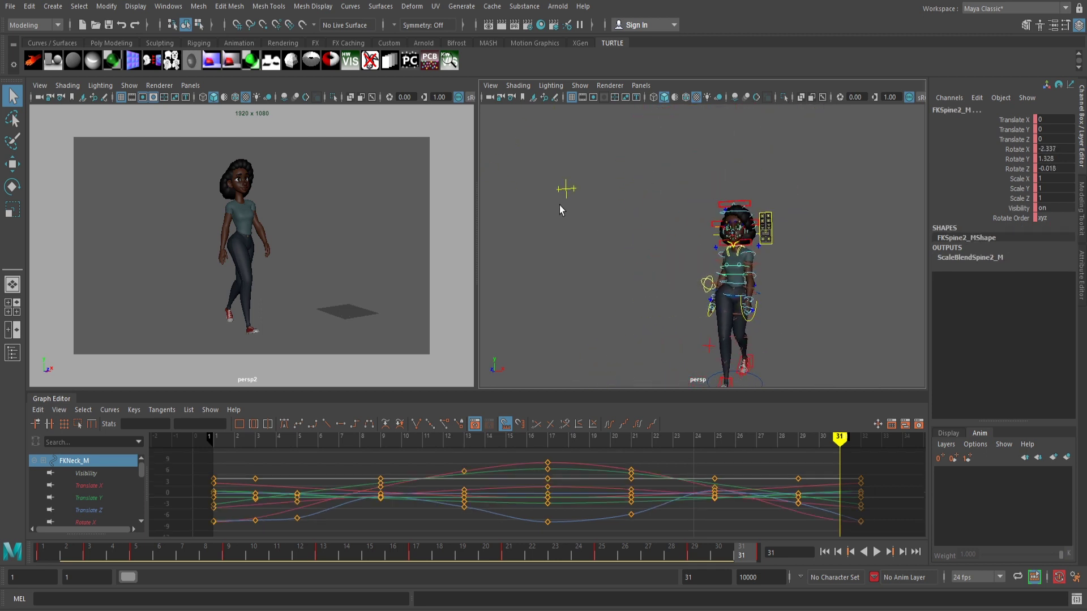
click(567, 194)
click(946, 445)
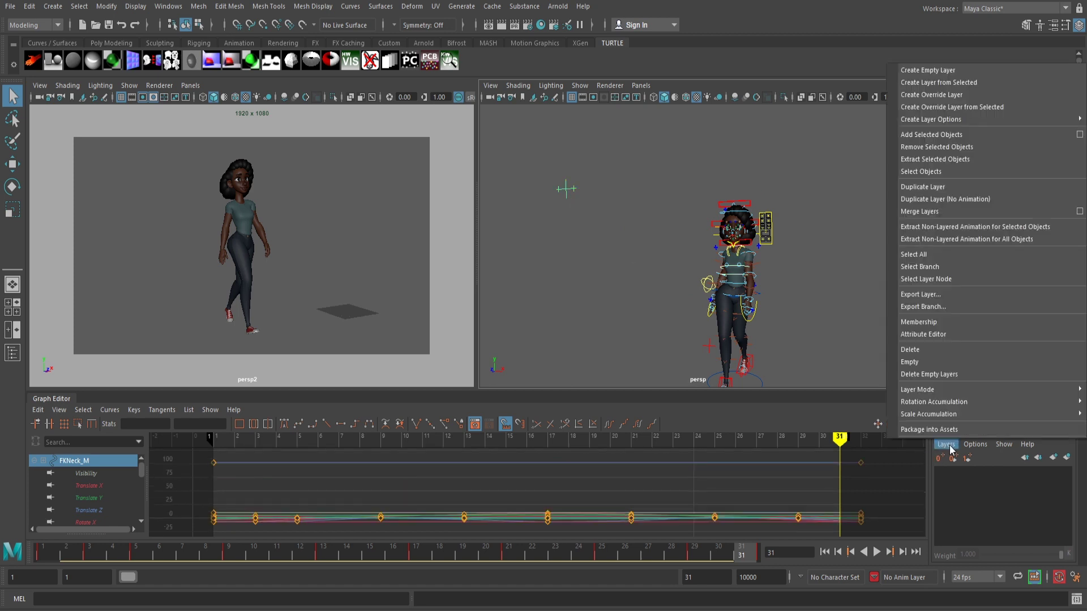
click(990, 84)
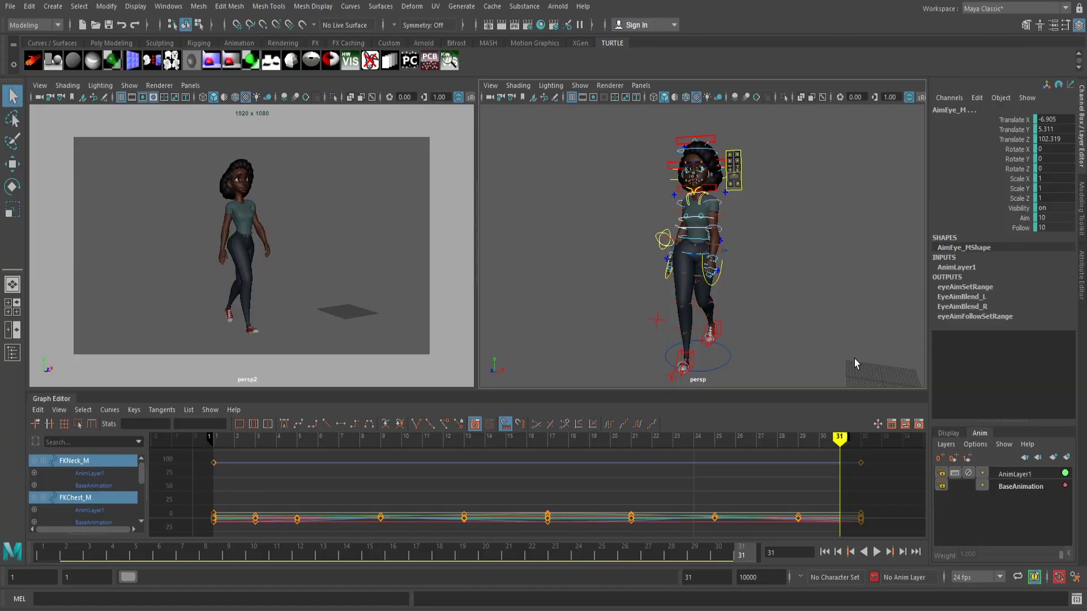
Rename the new animation layer to HeadTurn
double_click(1017, 474)
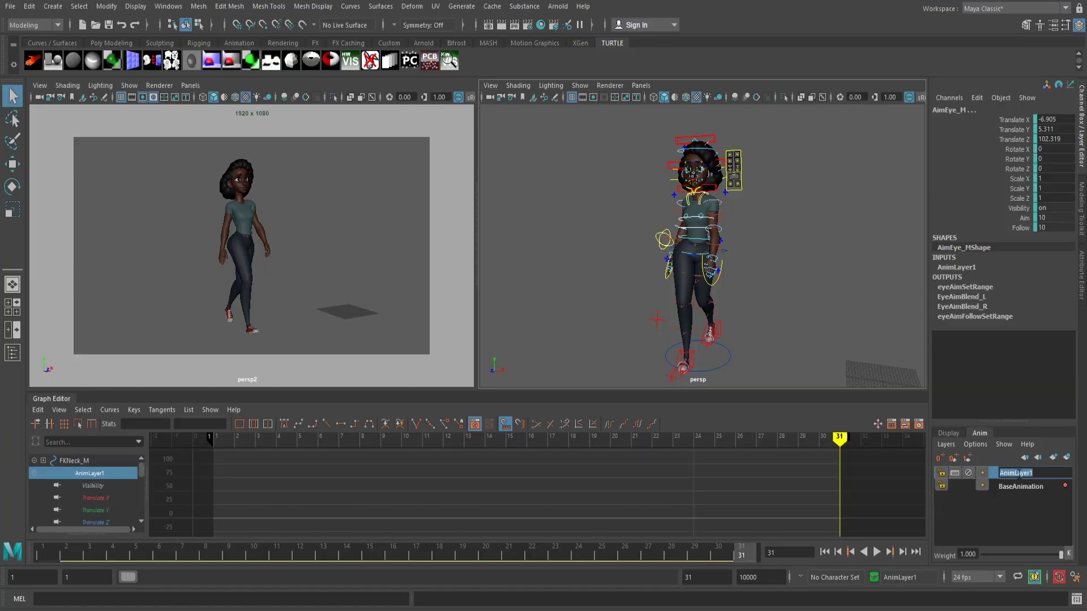
text(HeadTurn)
key(Return)
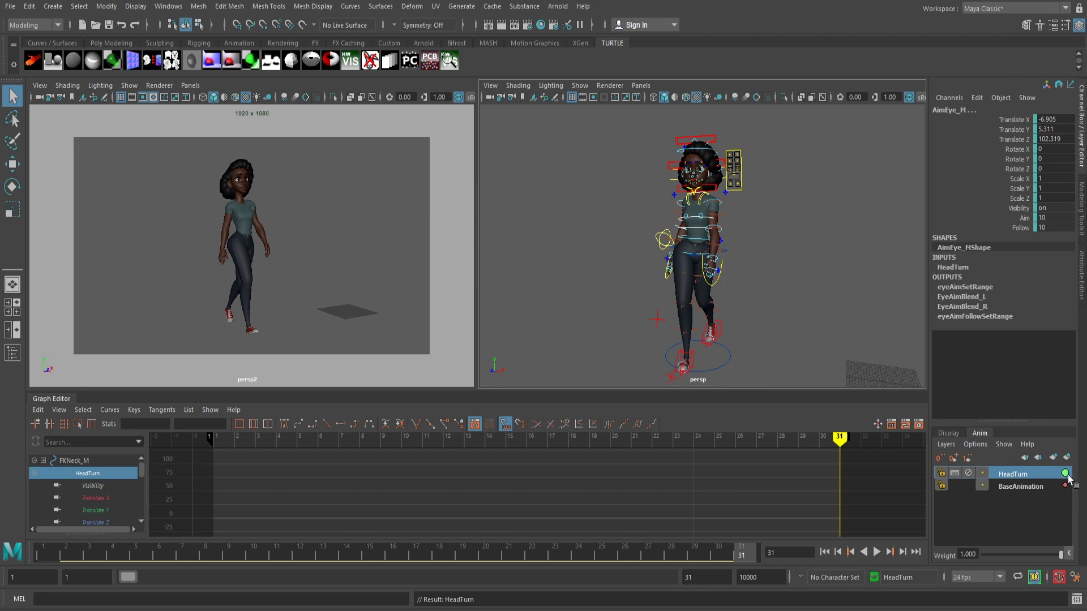
Examine the BaseAnimation layer's curves for the head-turn controls and for the left elbow and shoulder controls
click(1034, 490)
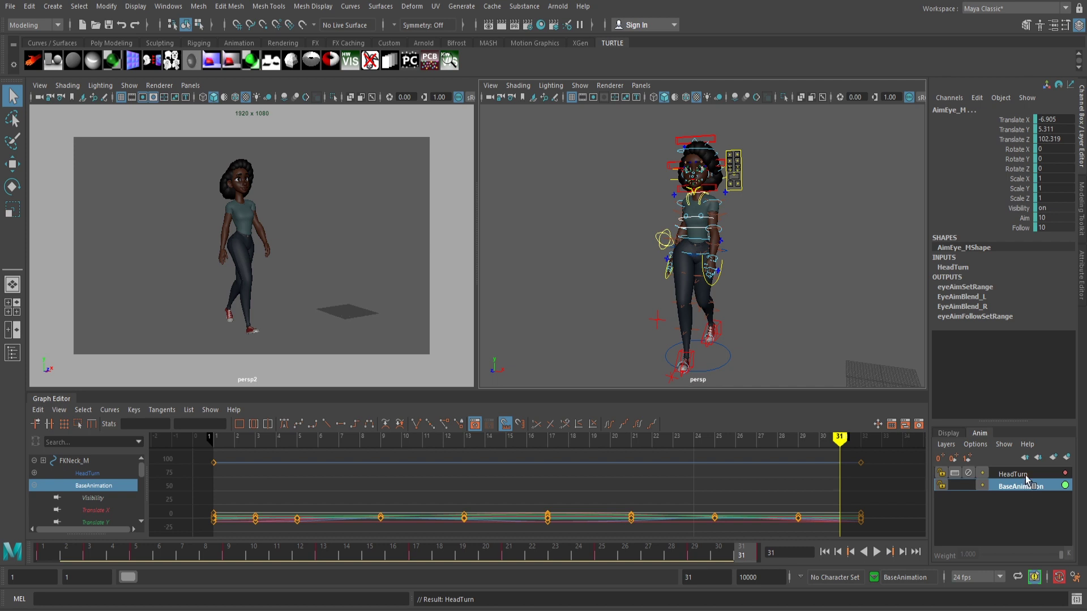
click(886, 354)
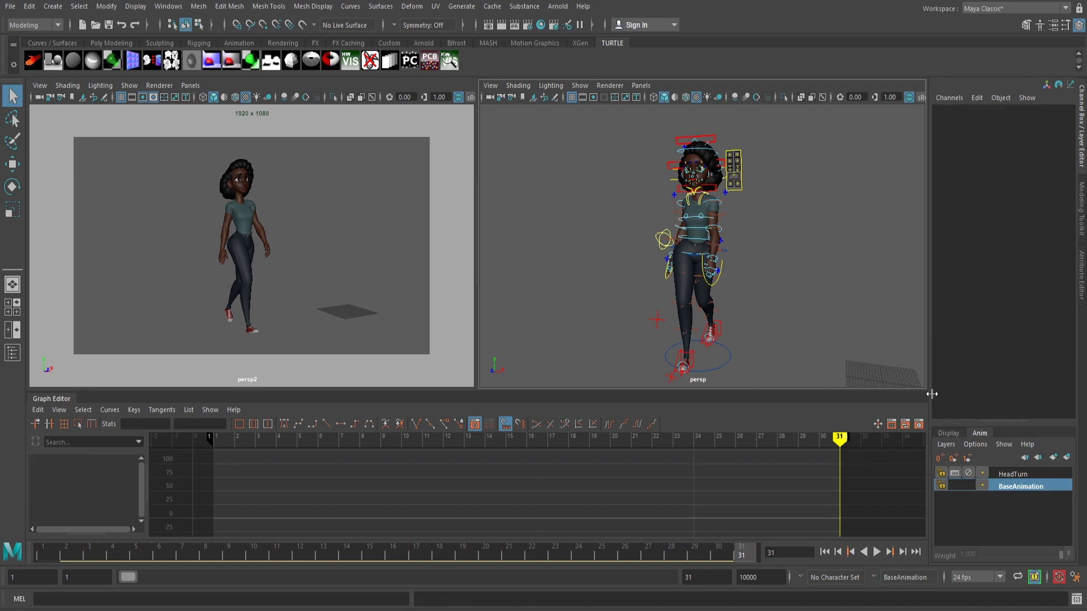
click(721, 233)
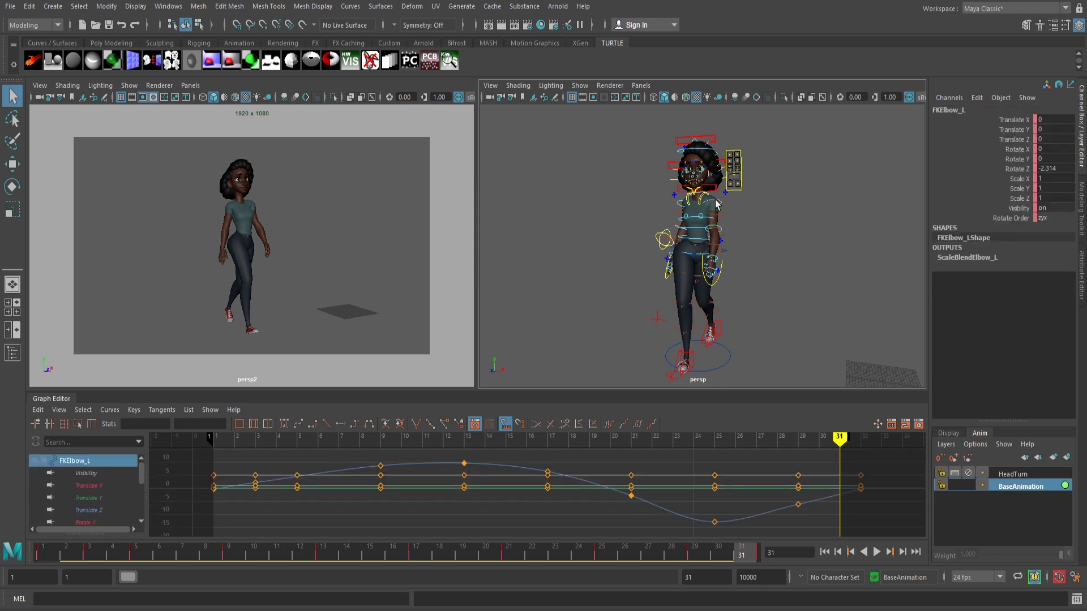
click(717, 207)
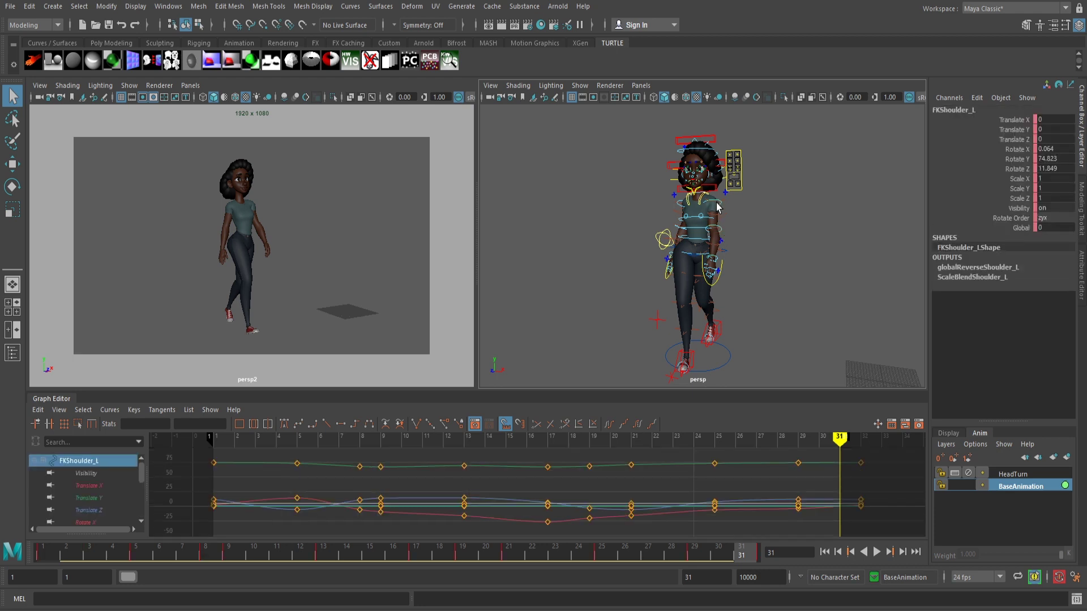
Add the FKSpine2_M control to the HeadTurn animation layer as a selected object
click(1037, 474)
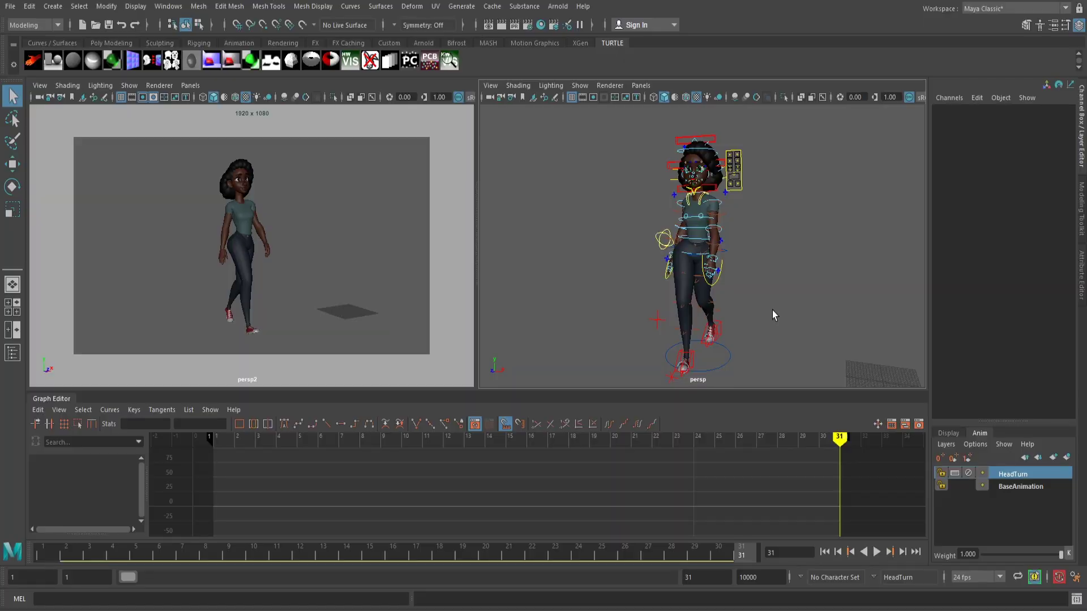
click(692, 217)
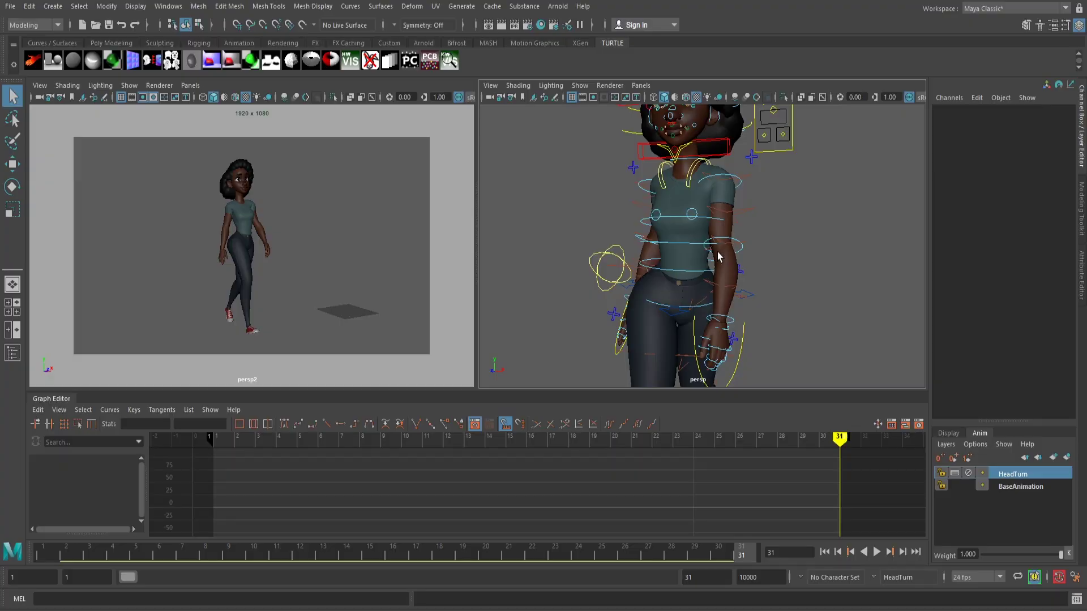
click(688, 247)
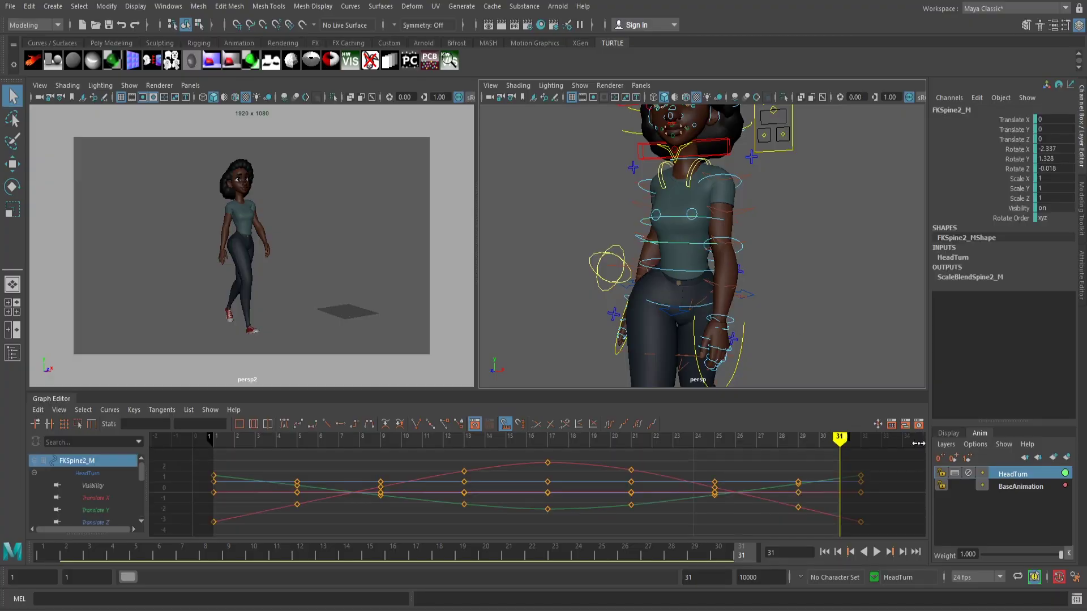
click(946, 445)
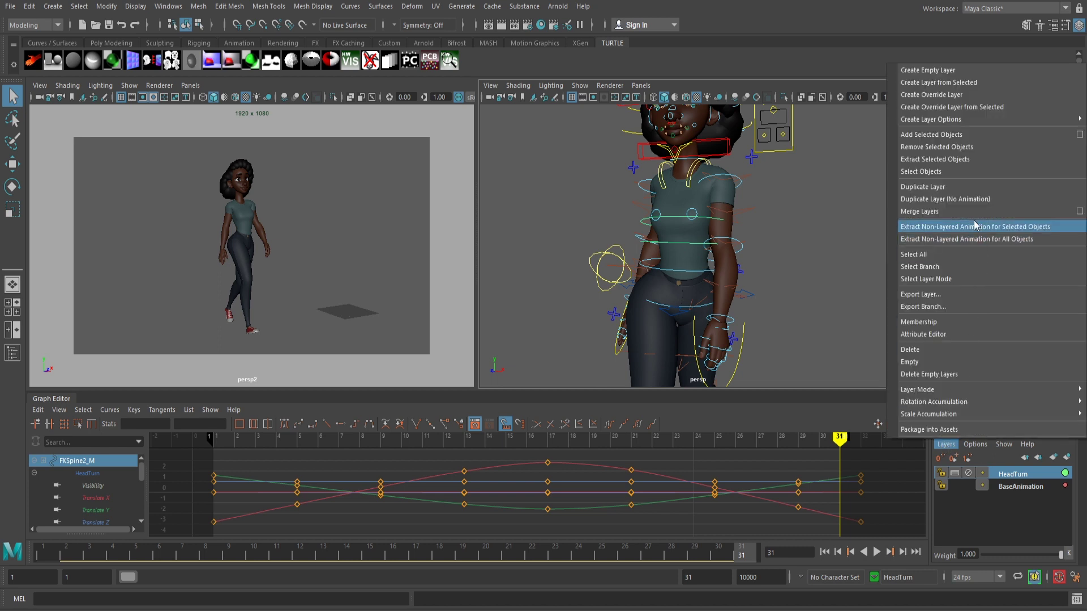
click(967, 138)
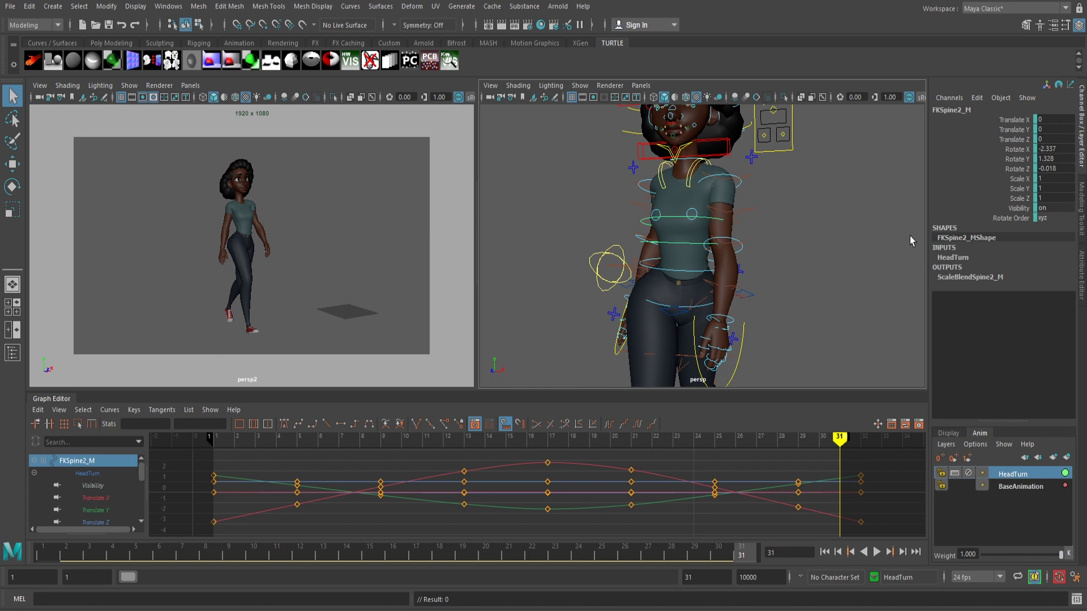
View the attribute options for adding objects to animation layers and close them without applying
click(946, 445)
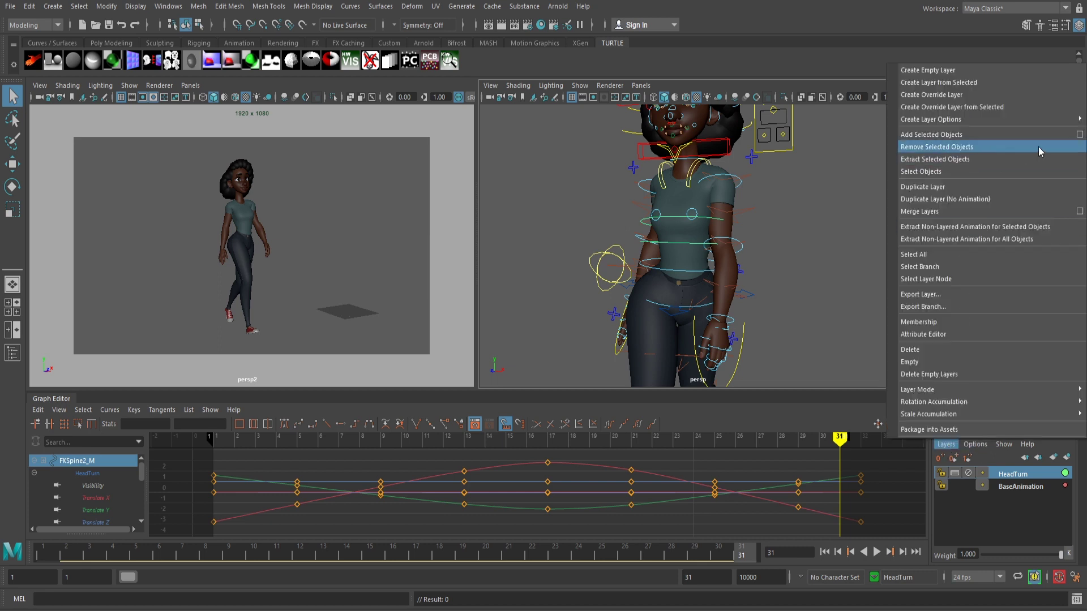
click(1080, 135)
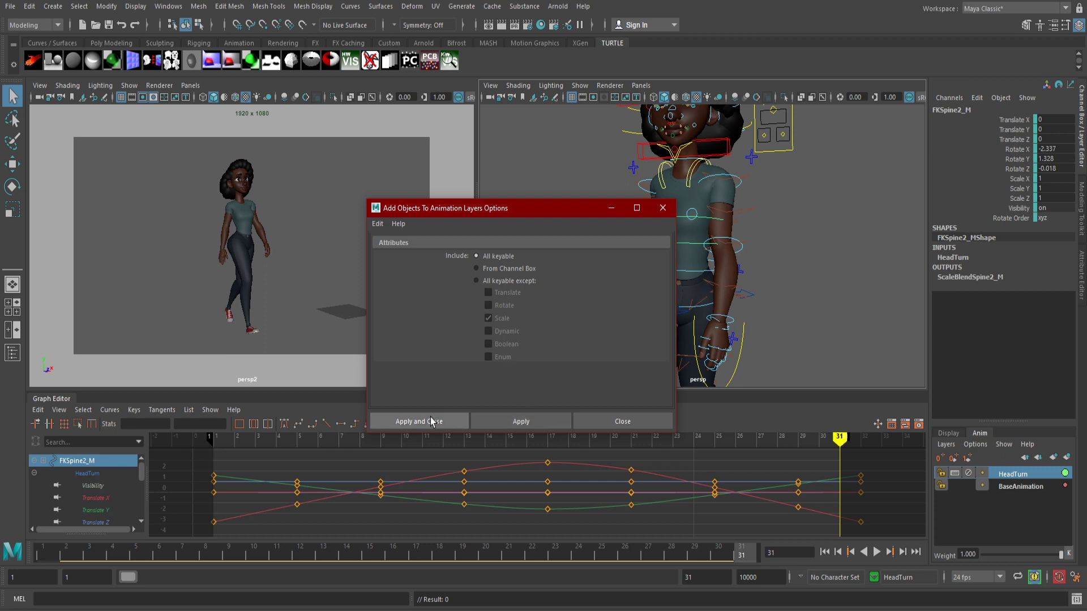
click(609, 422)
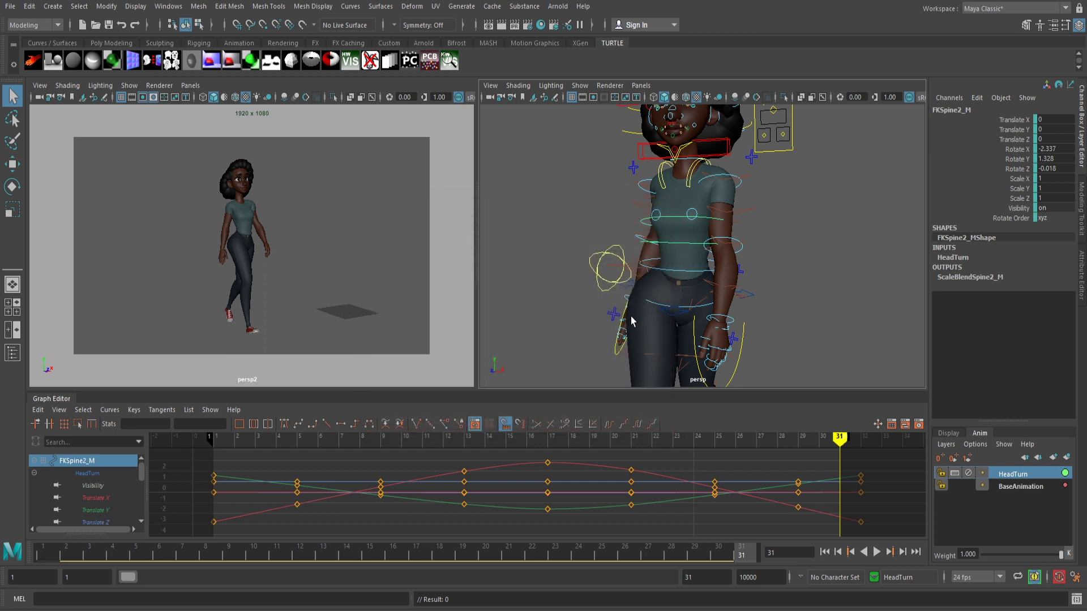
Lock the BaseAnimation layer and select the neck, chest, spine and eye-aim controls with HeadTurn active
click(585, 288)
alt+drag(586, 288, 632, 283)
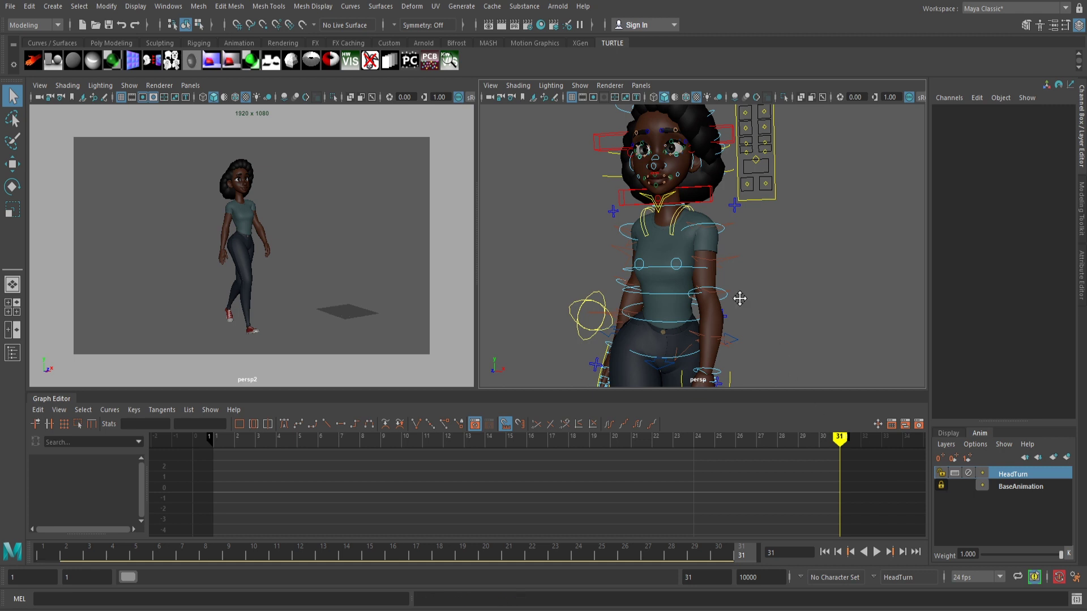
alt+middle_drag(739, 298, 743, 293)
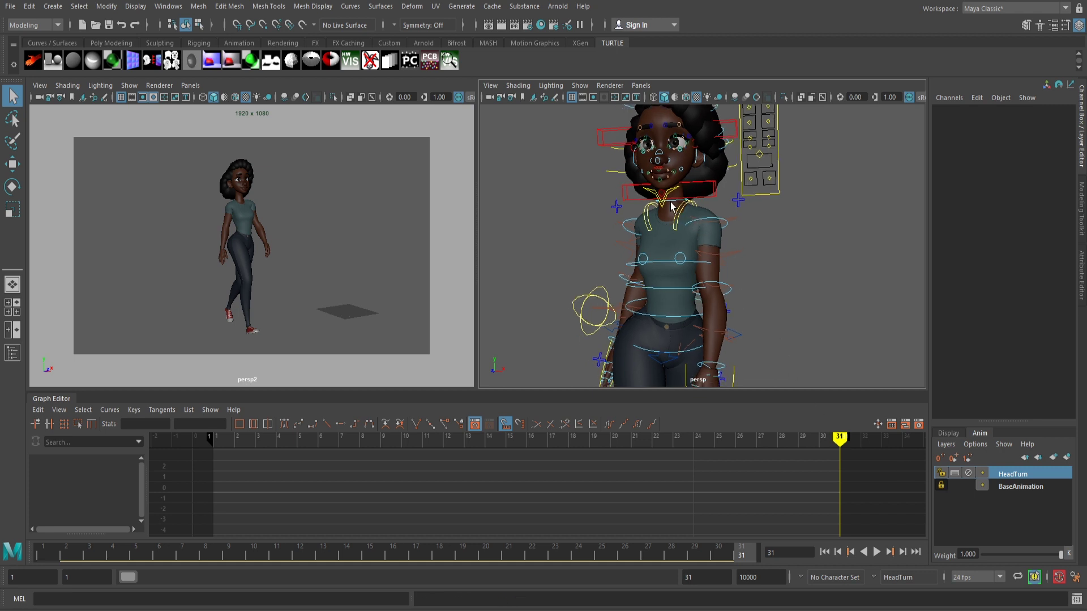
click(671, 202)
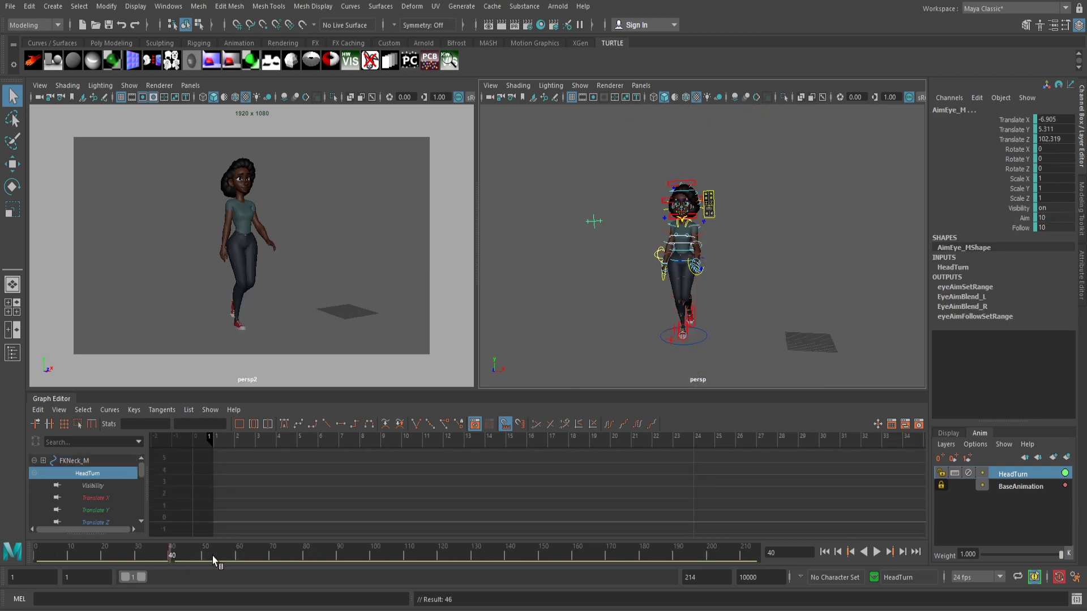
At frame 55, rotate the spine and chest toward the camera and turn the neck to about -15 in Rotate X
drag(212, 556, 221, 556)
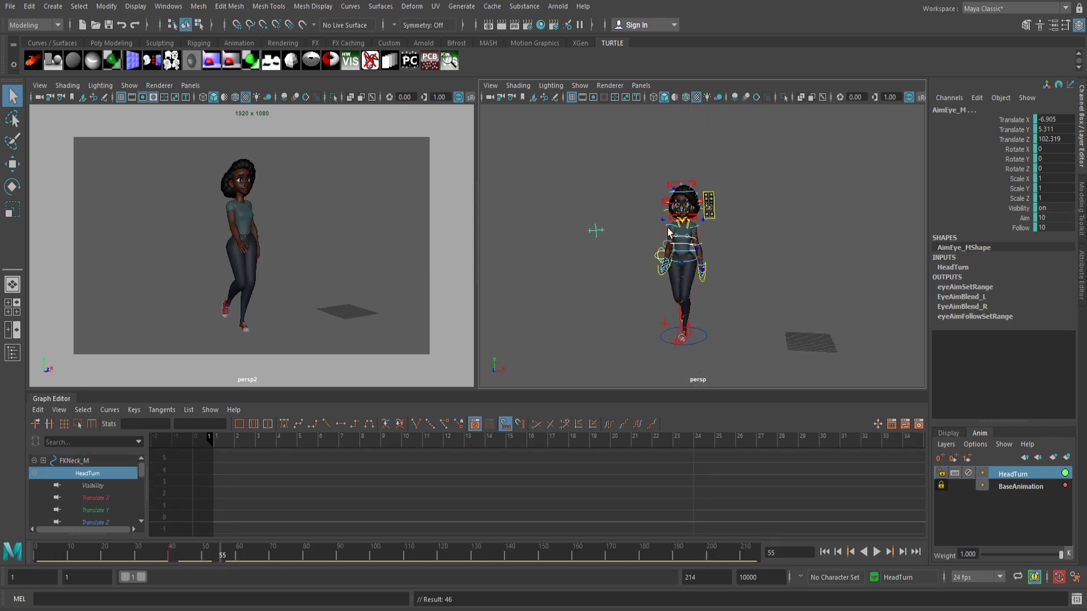
scroll(660, 235, up, 5)
click(660, 235)
click(662, 224)
key(e)
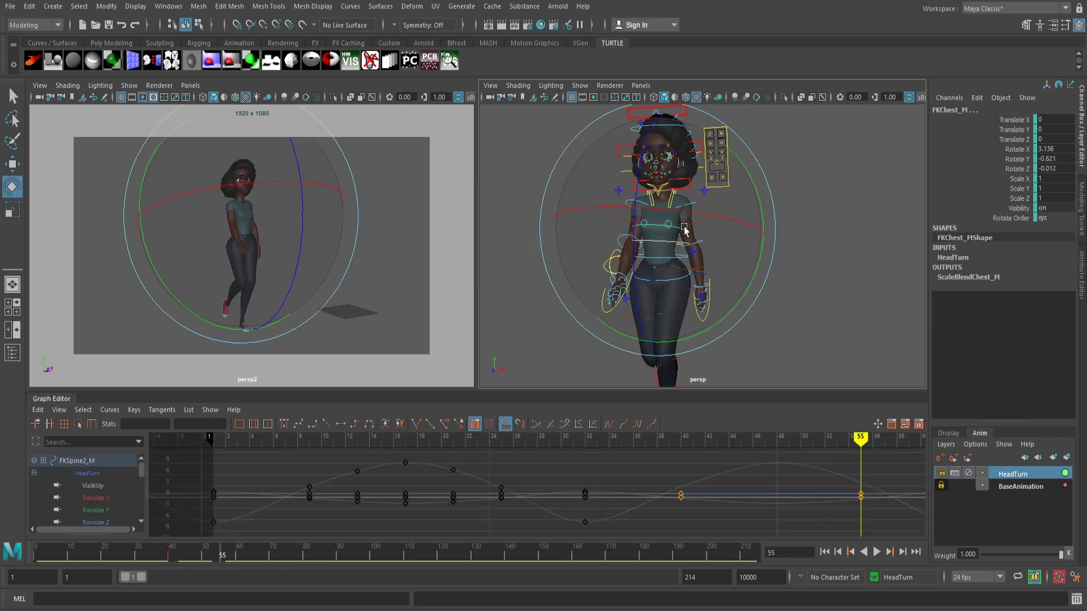
drag(664, 222, 668, 258)
click(660, 193)
Move the eye-aim control toward the camera, to about X -18, Y 17, Z 95
scroll(668, 258, down, 6)
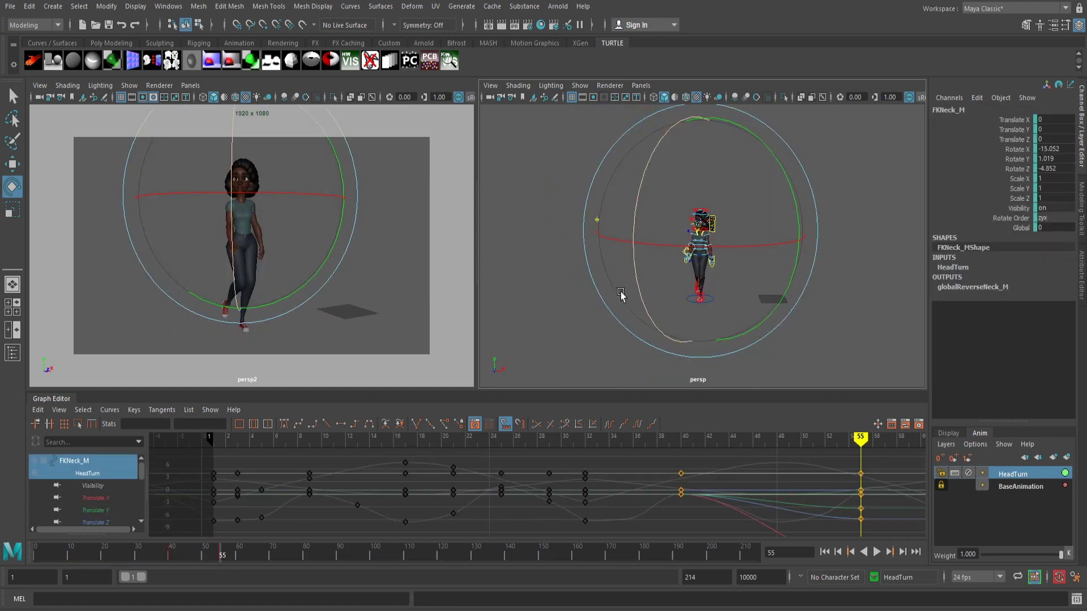
click(667, 225)
key(w)
middle_drag(668, 269, 773, 289)
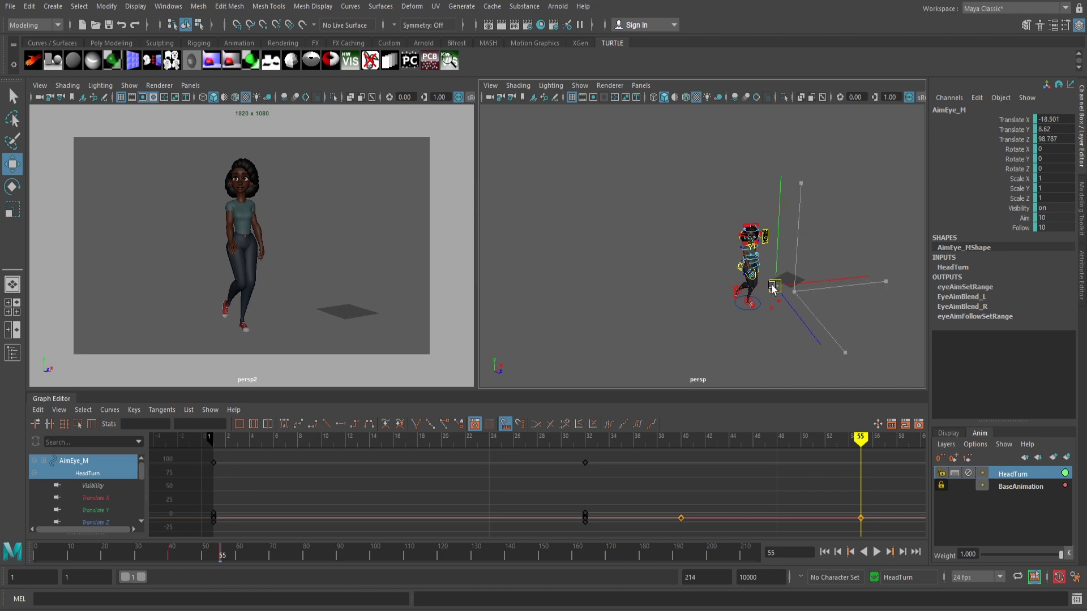
Turn the neck further to about -20 in Rotate X and refine the torso rotation at frame 55
key(f)
scroll(774, 273, up, 8)
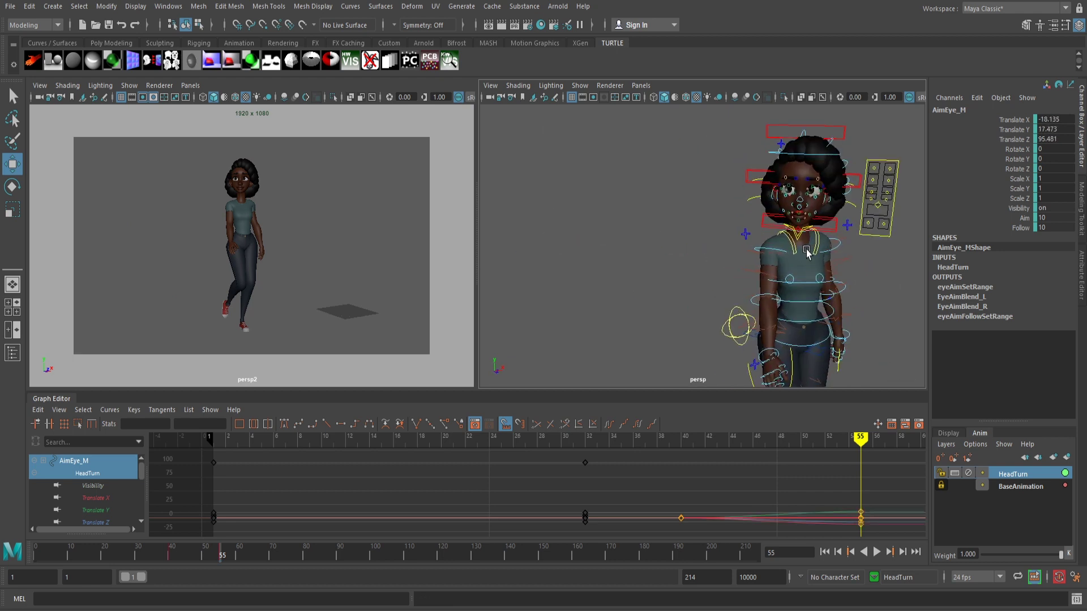
alt+middle_drag(736, 170, 713, 162)
click(683, 160)
key(e)
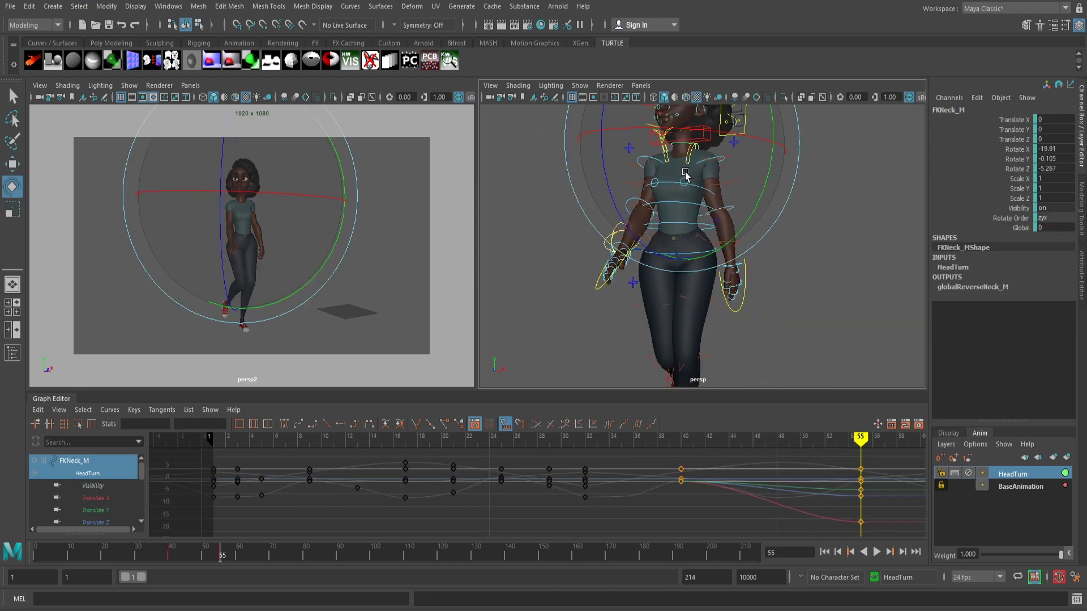
drag(686, 176, 688, 182)
key(q)
scroll(755, 232, up, 3)
Select all the head-turn controls, copy their frame 55 pose to frame 110 and key it
click(742, 244)
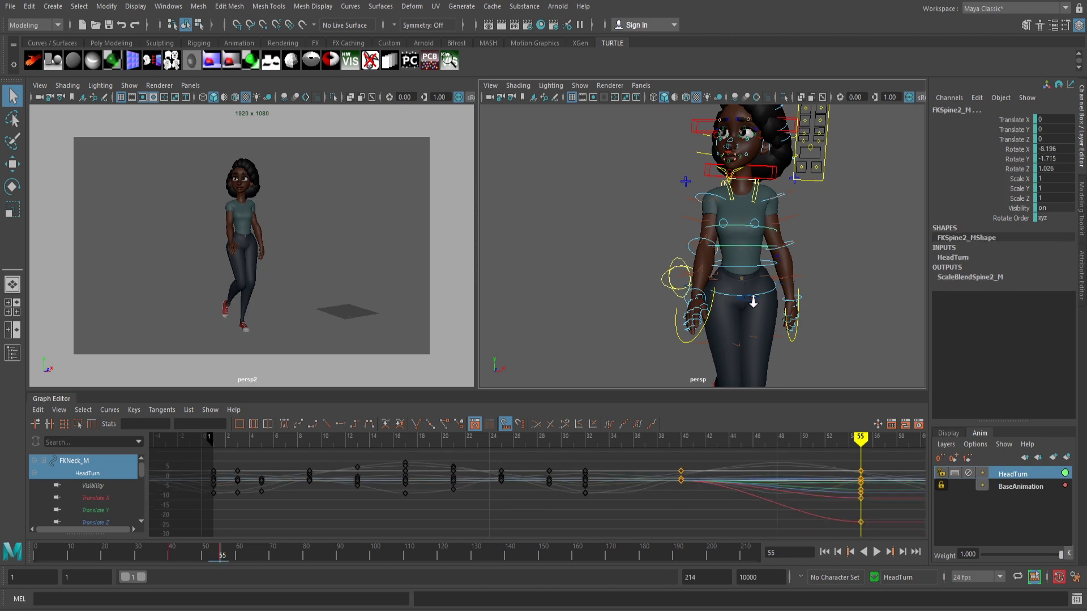
scroll(708, 226, down, 5)
middle_drag(222, 555, 403, 558)
key(s)
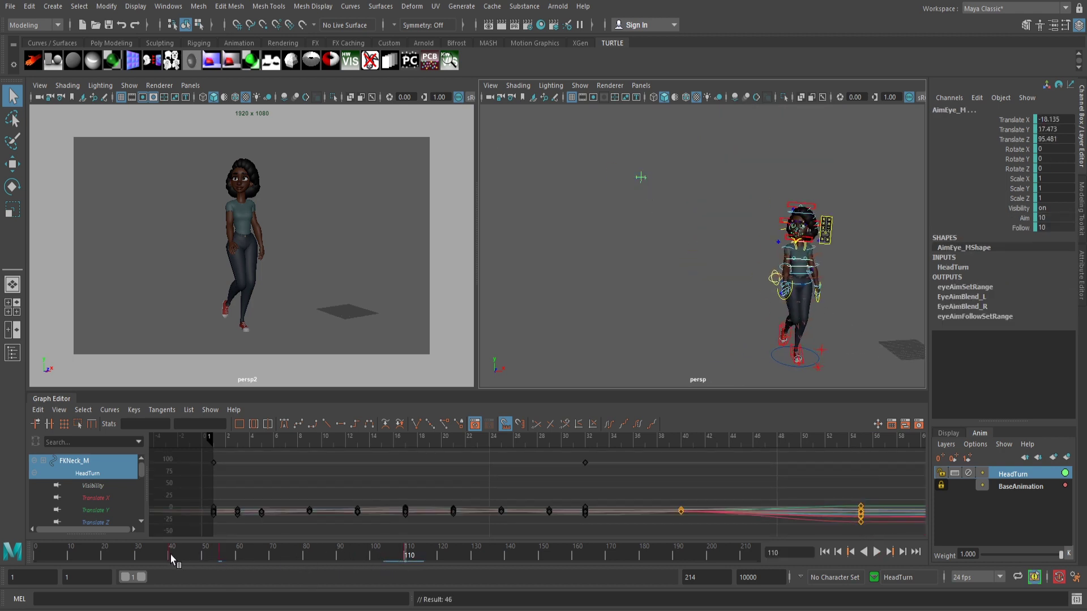
Copy the head-turn controls' neutral pose from frame 40 to frame 125, key it there, and play back the animation
click(171, 556)
middle_drag(171, 556, 454, 561)
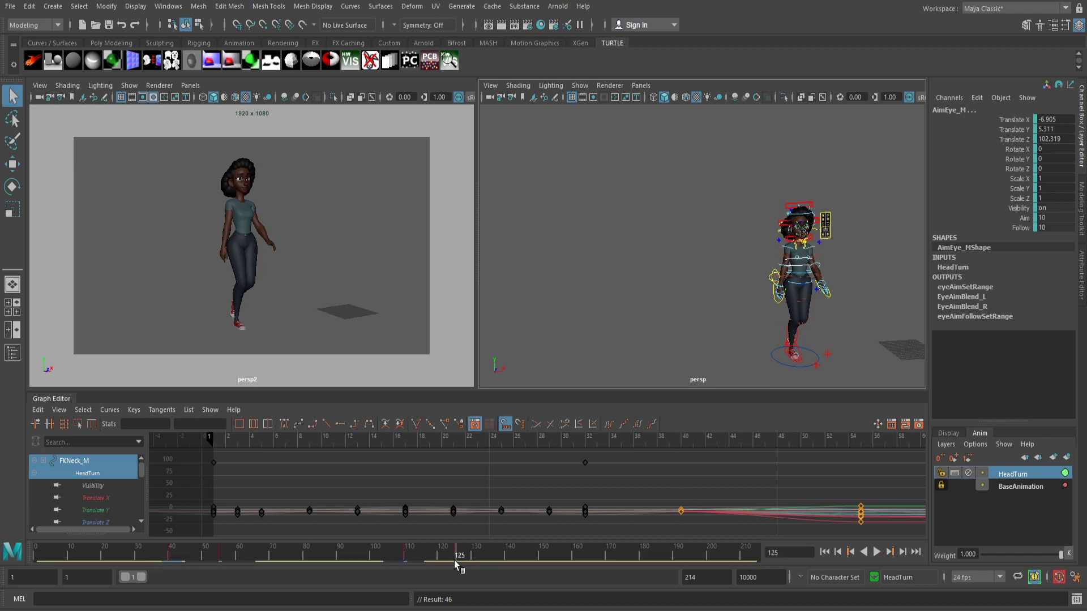
click(876, 552)
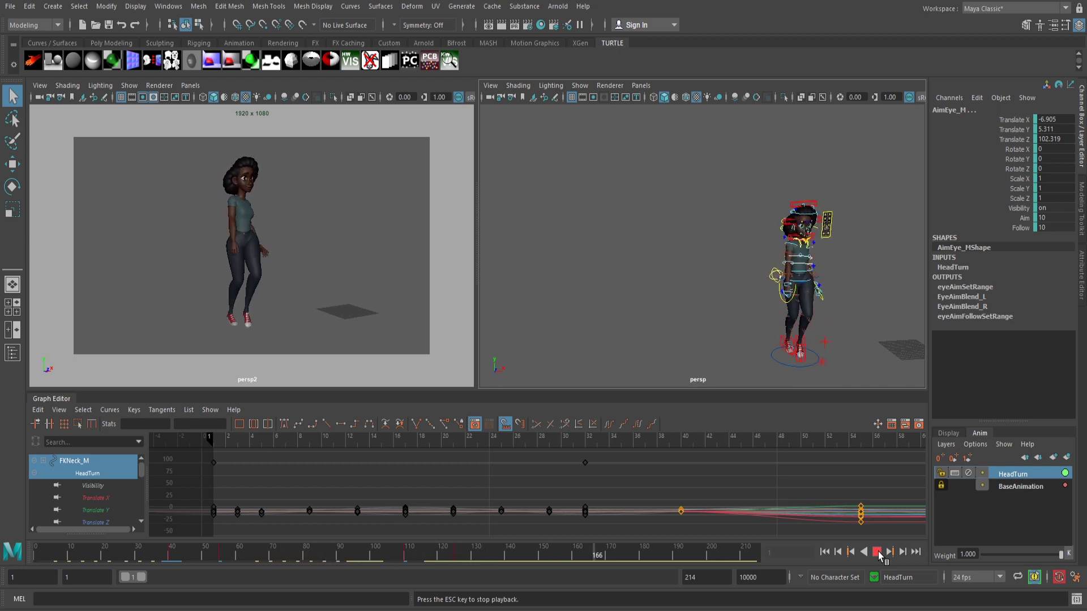
click(879, 553)
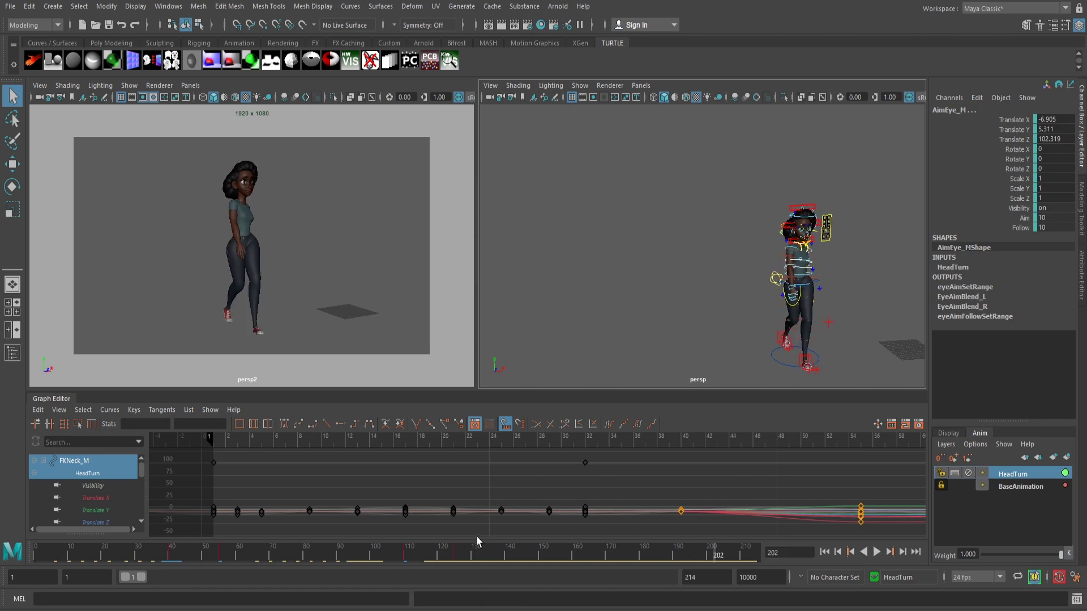
click(170, 554)
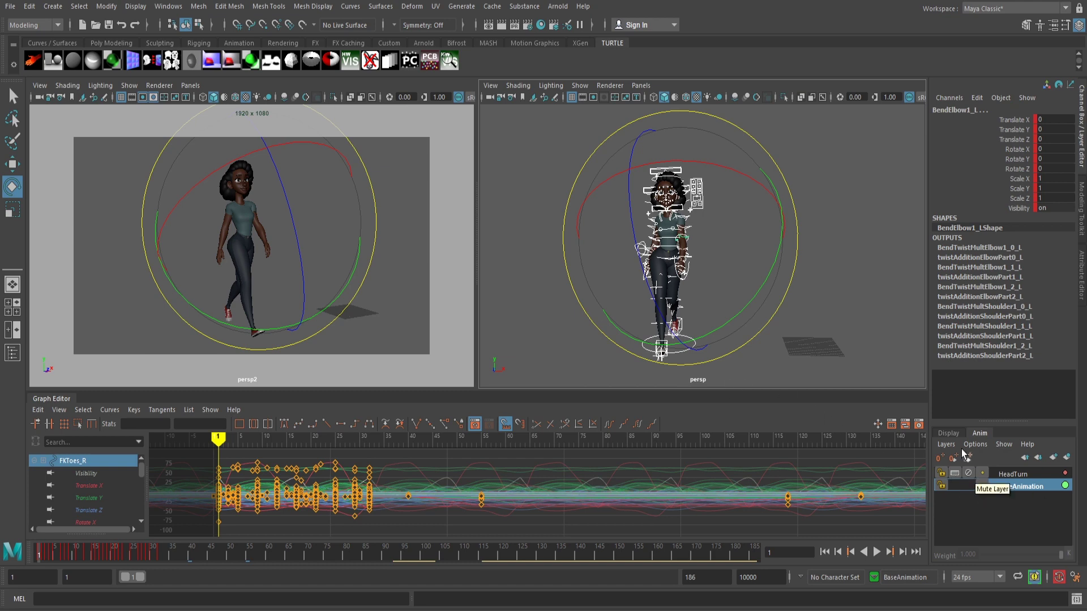
Duplicate the BaseAnimation layer, then select the original layer's keys in the Graph Editor and delete them
click(945, 444)
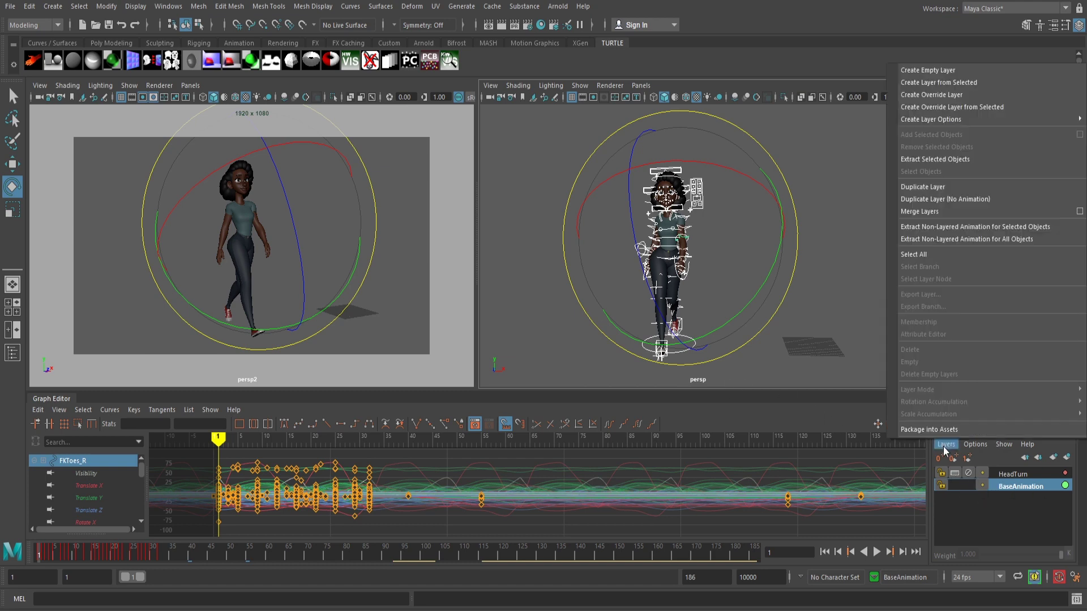
click(961, 188)
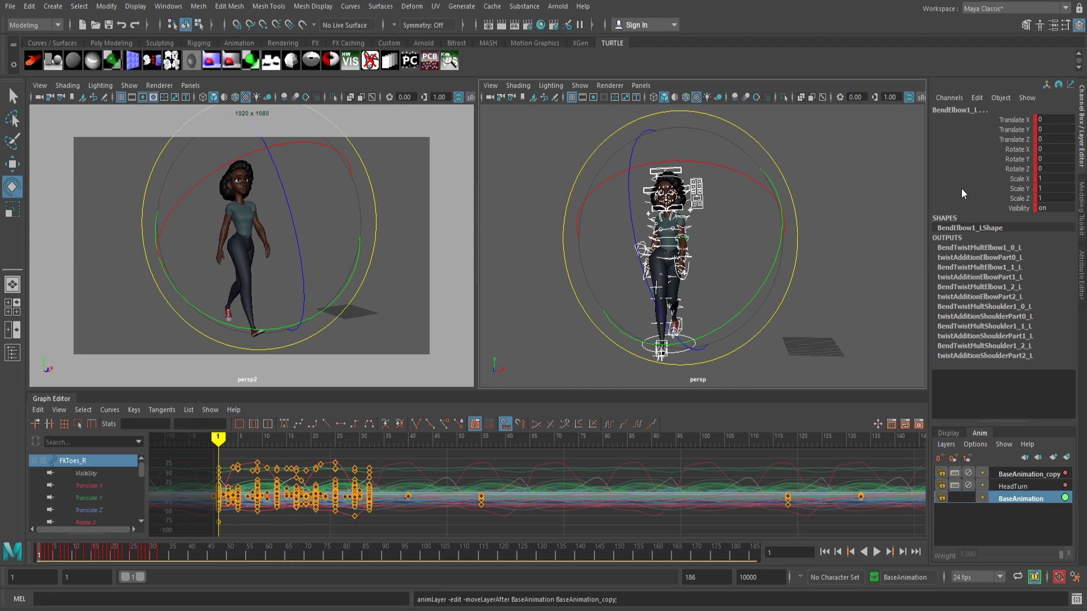
click(878, 552)
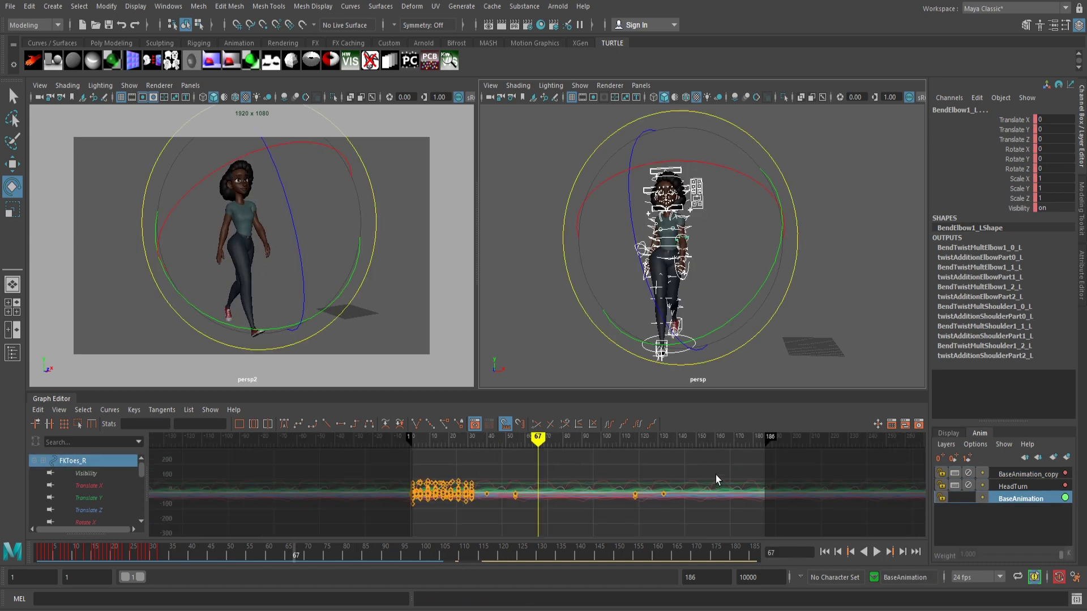
drag(734, 462, 635, 508)
drag(324, 557, 324, 557)
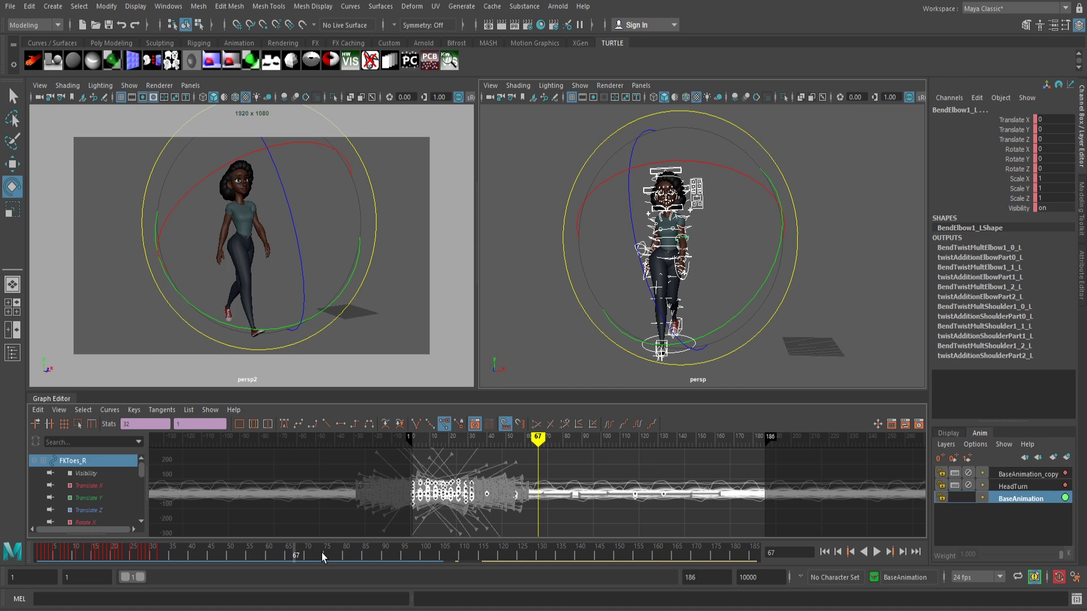
key(Delete)
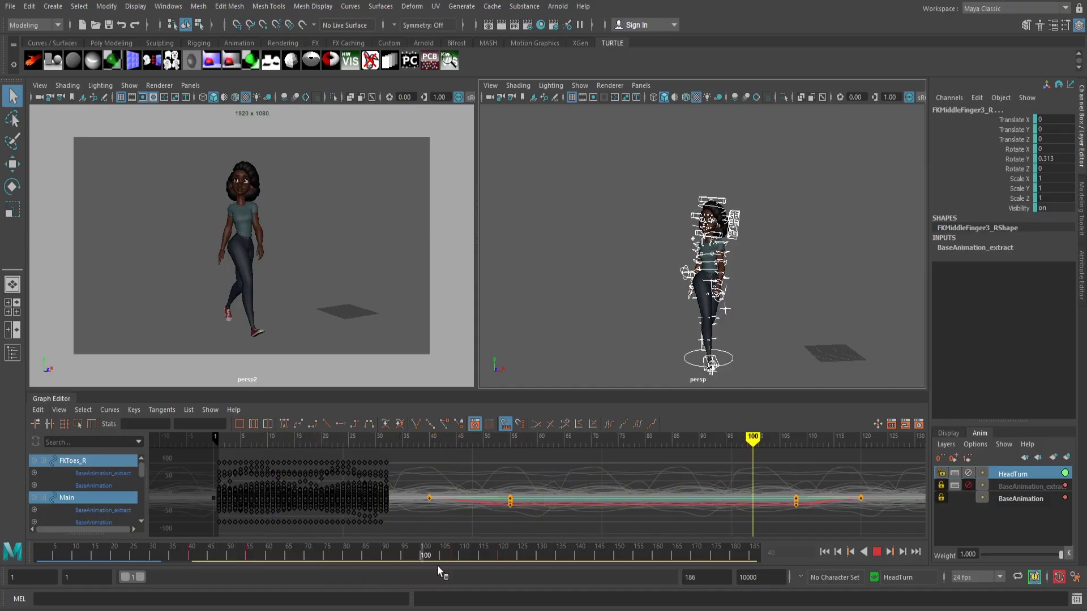
Offset the eye-aim control near frame 108 to about X 23, Y 5, Z 103, key it, and play back the result
drag(437, 566, 185, 565)
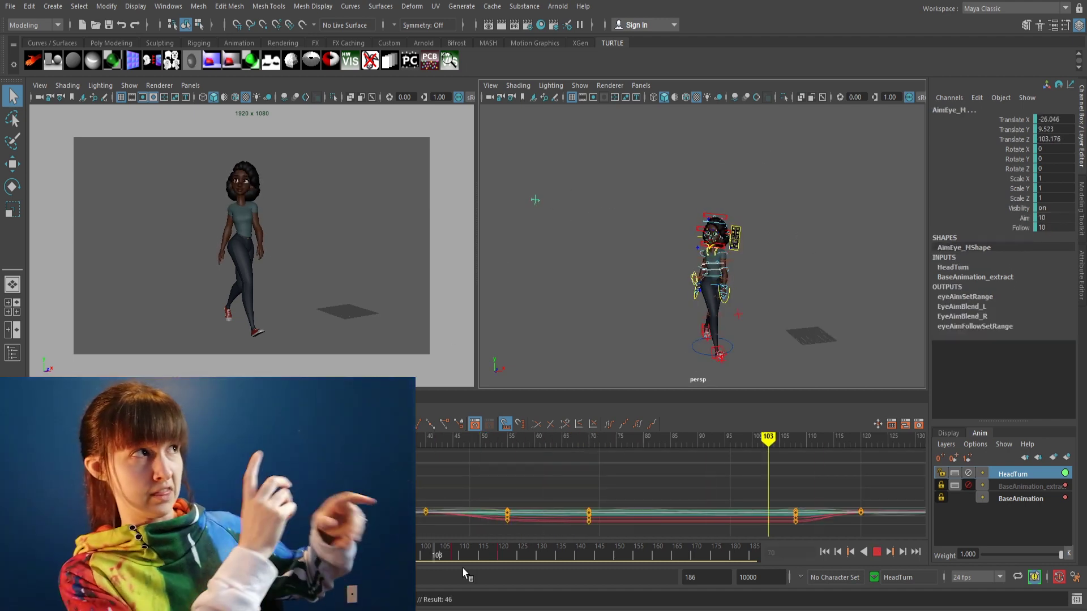
drag(460, 561, 277, 561)
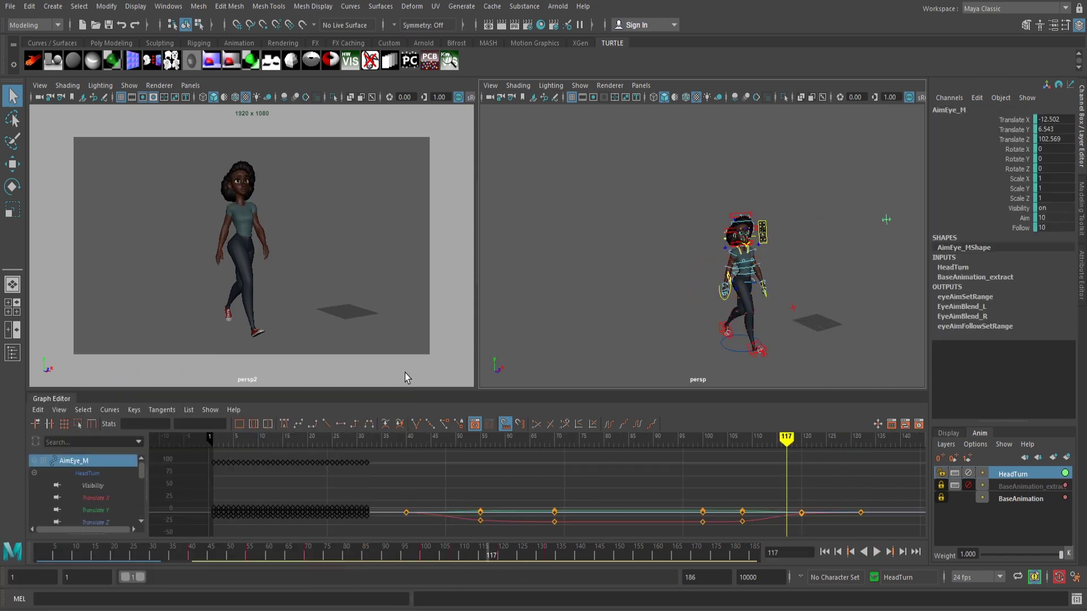
drag(187, 561, 419, 570)
key(w)
key(s)
key(alt+v)
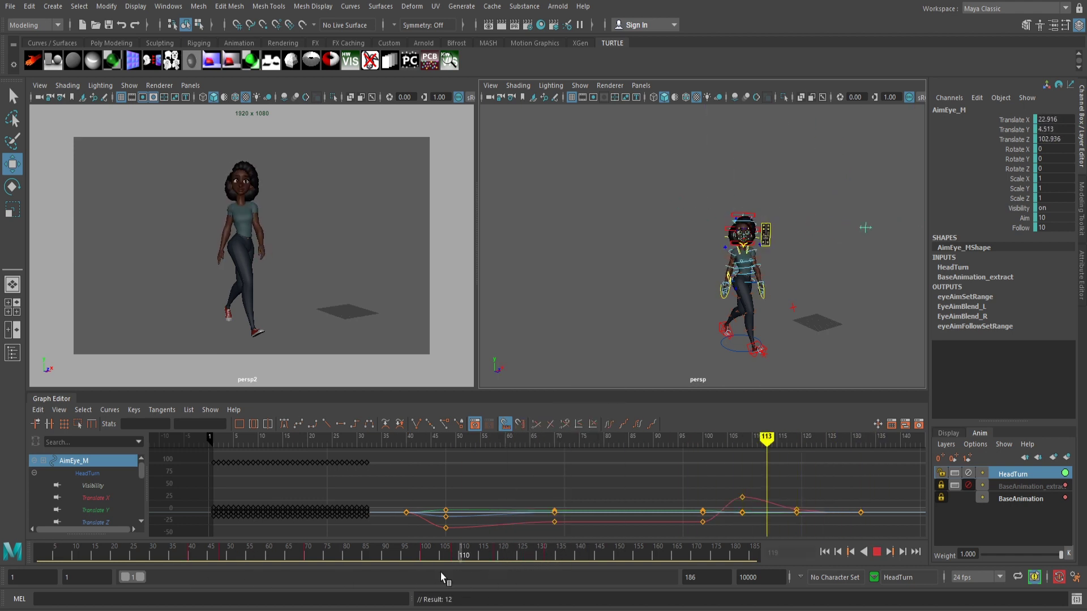
Frame the neck control's curves and the control itself, and clear its key near frame 51 on the HeadTurn layer
mouse_move(195, 558)
mouse_down()
mouse_move(196, 579)
mouse_move(191, 560)
mouse_move(215, 558)
mouse_up()
key(a)
click(688, 237)
key(f)
key(e)
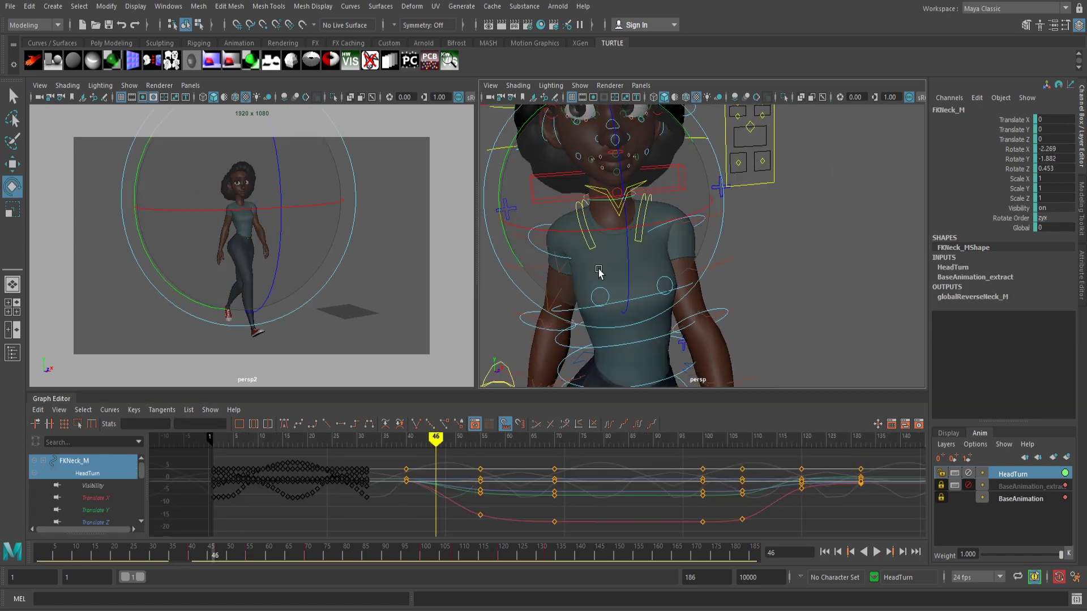
click(250, 552)
right_click(232, 555)
click(238, 402)
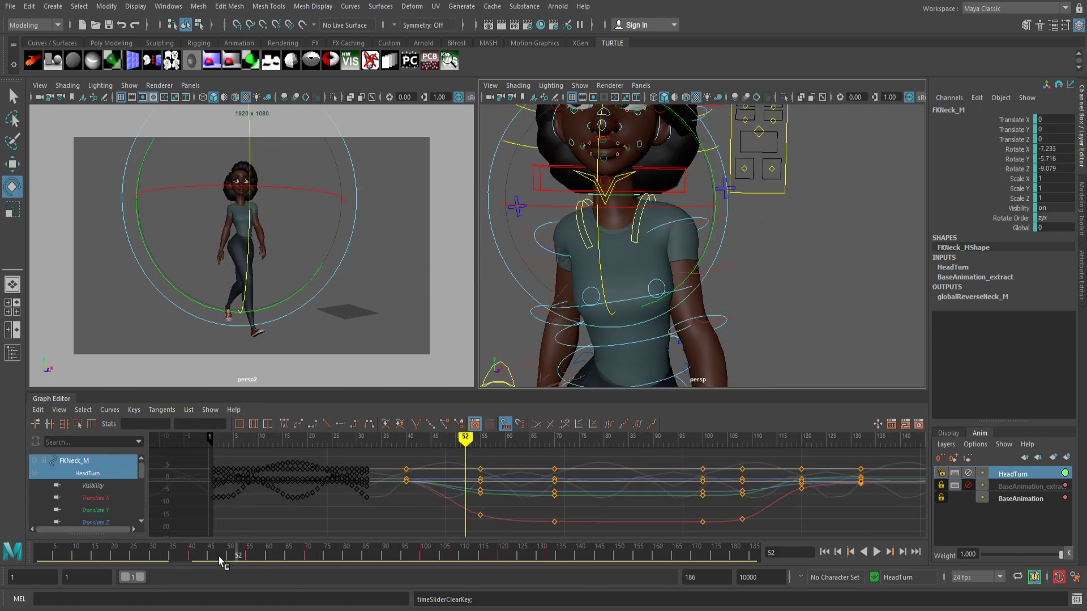
Reduce the neck's X rotation at frame 108 to reshape the turn back, and play back the animation
mouse_move(235, 551)
mouse_down()
mouse_move(191, 561)
mouse_move(182, 550)
mouse_move(218, 536)
mouse_move(213, 550)
mouse_move(350, 568)
mouse_up()
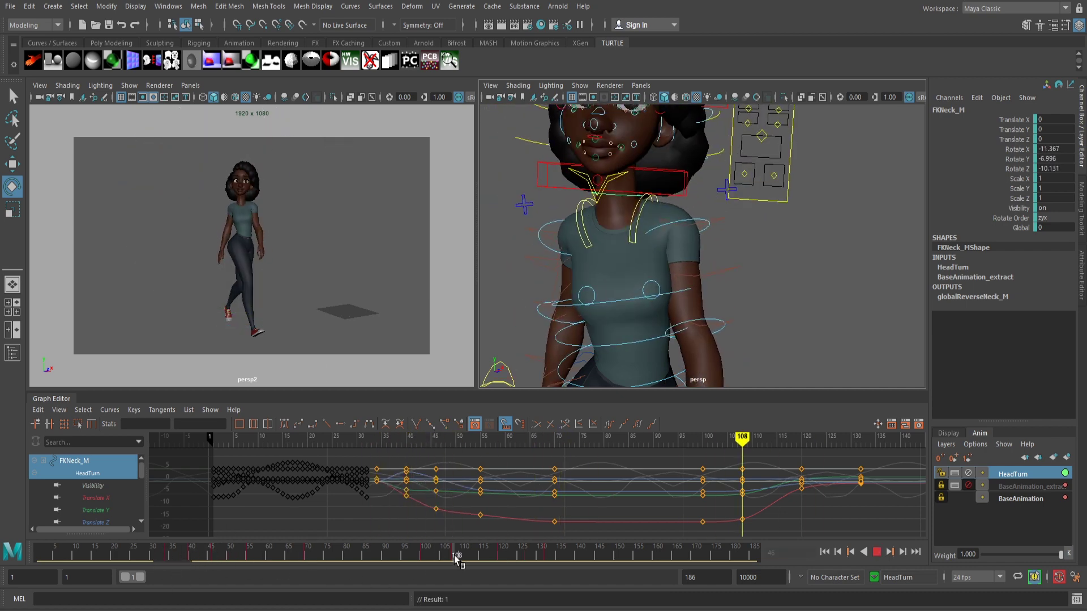
mouse_move(454, 555)
mouse_down()
mouse_move(495, 539)
mouse_move(583, 562)
mouse_move(460, 558)
mouse_up()
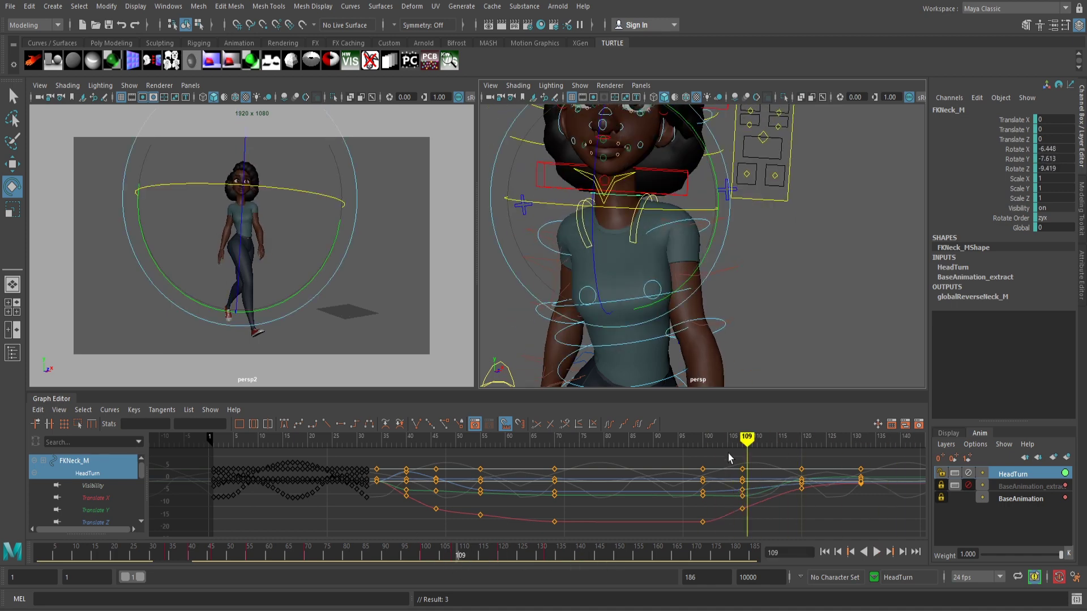
key(alt+v)
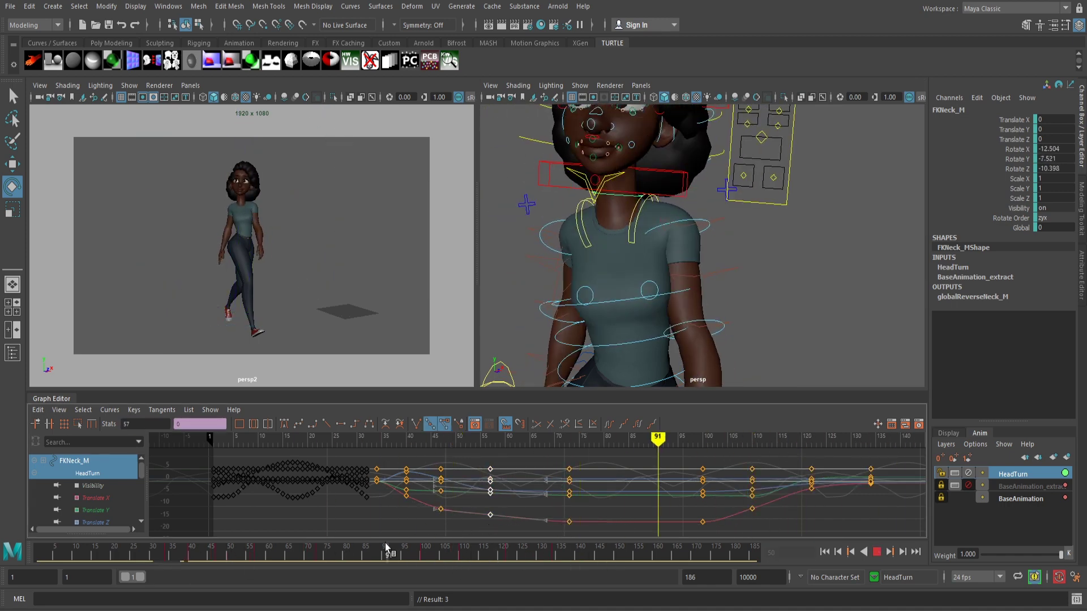
Move the spine and chest keys from frame 40 to frame 35 in the Graph Editor and review the turn's start
drag(386, 547, 169, 568)
drag(397, 478, 415, 504)
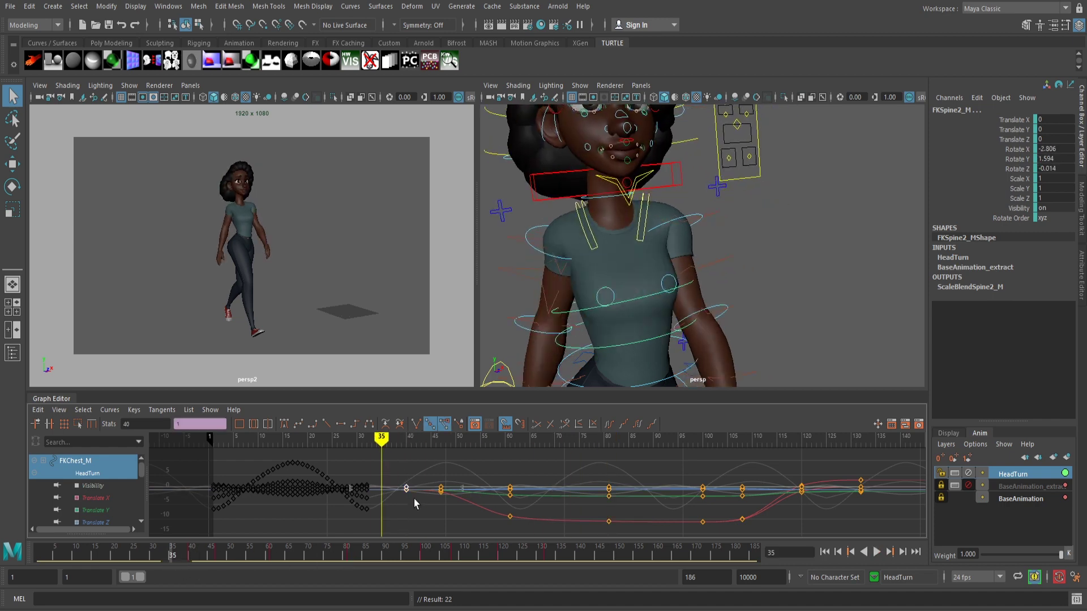
middle_drag(415, 504, 391, 504)
drag(170, 564, 216, 540)
key(a)
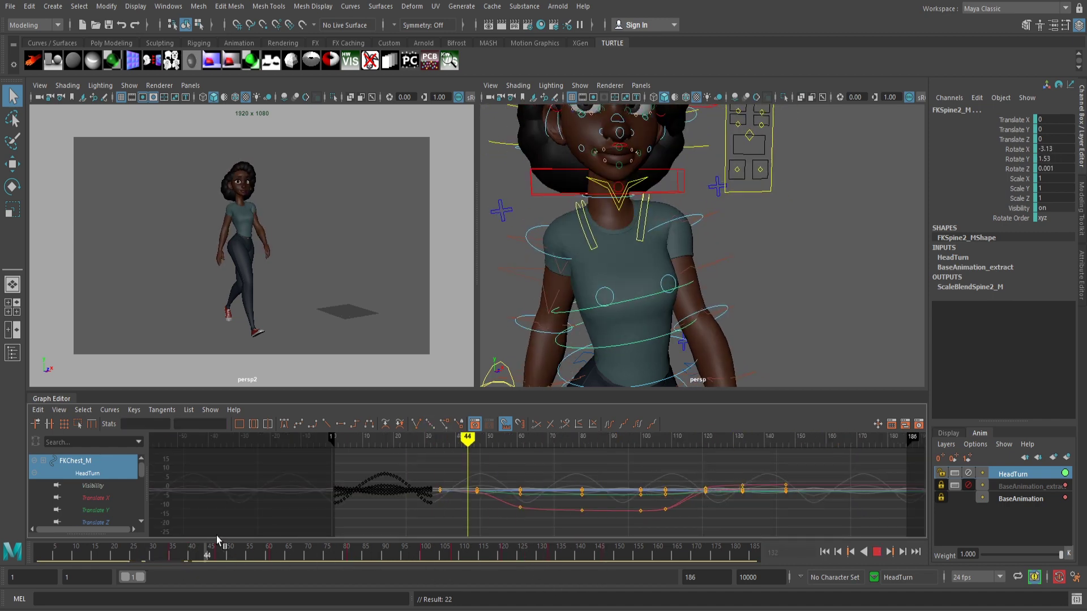
key(Escape)
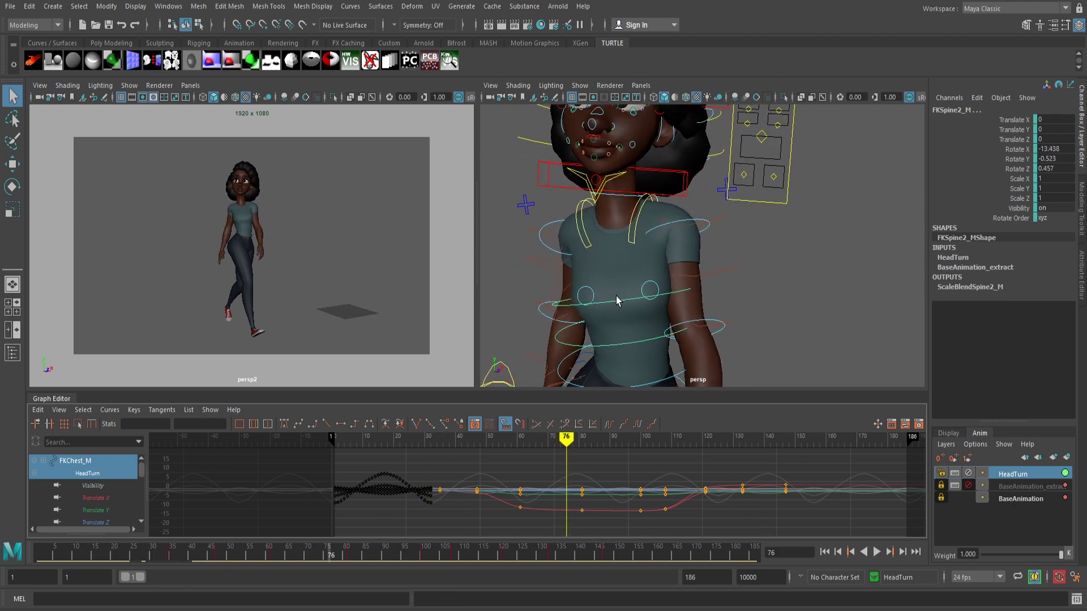
Refine the spine and chest rotation with added keys near frames 40 and 114, stepping through the poses and playing back the turn
key(e)
key(comma)
key(comma)
key(comma)
key(period)
key(period)
key(period)
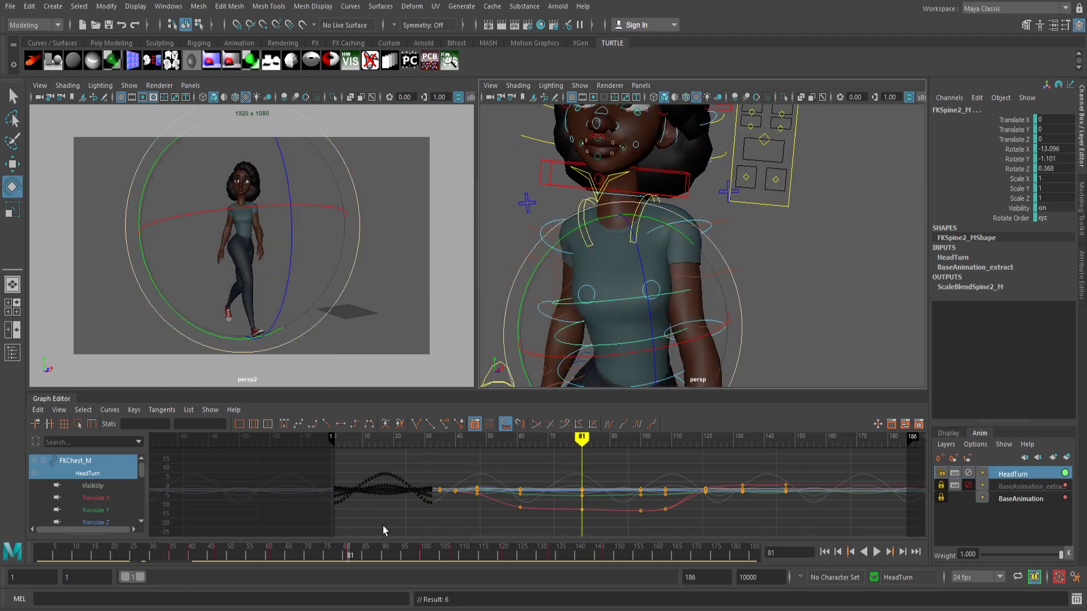
key(alt+v)
click(397, 557)
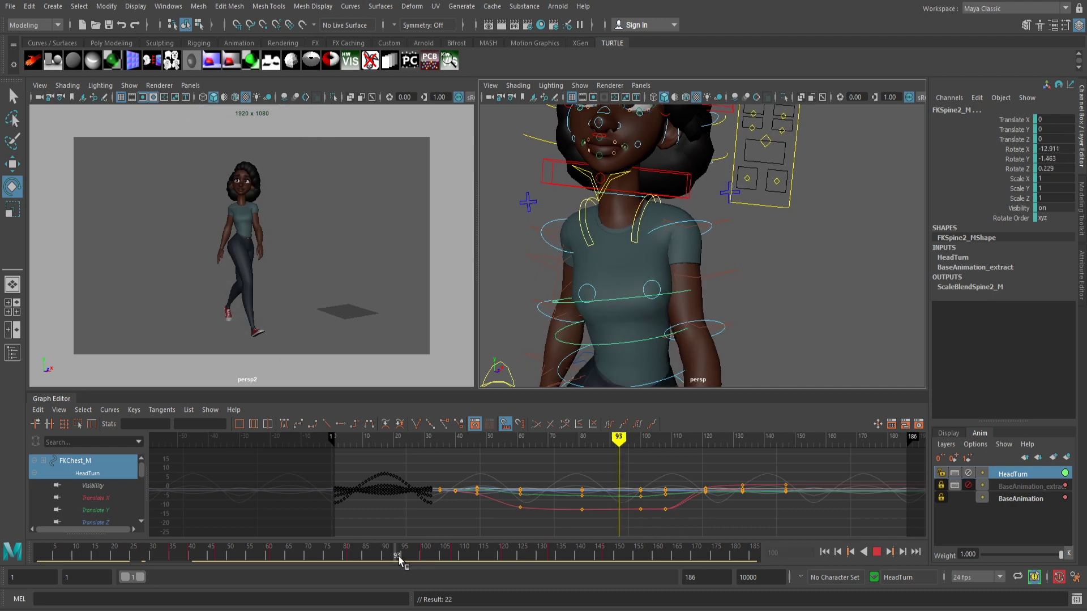
drag(399, 560, 230, 547)
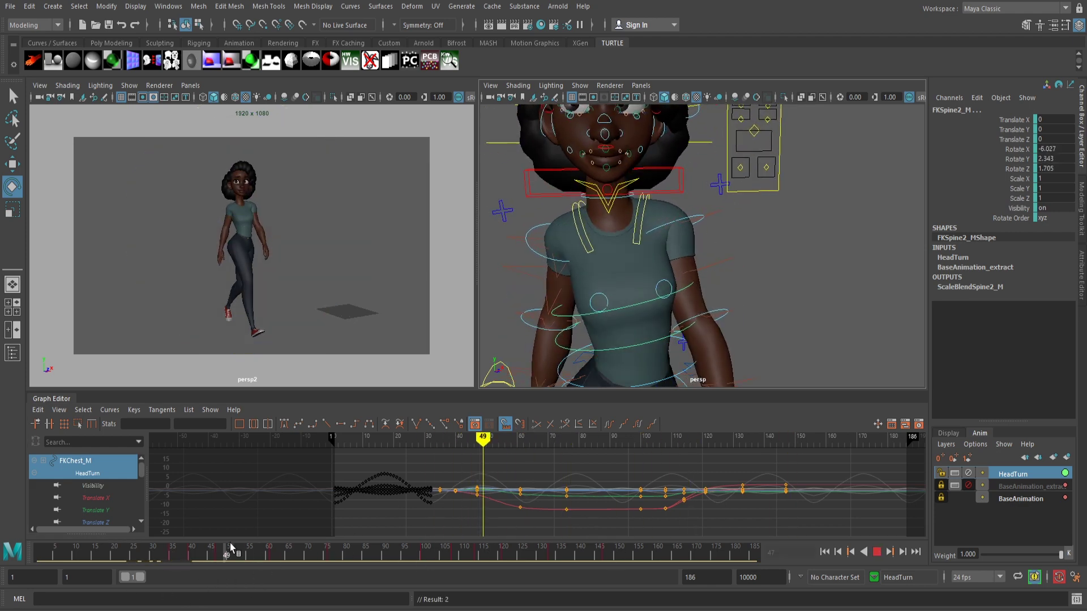
key(space)
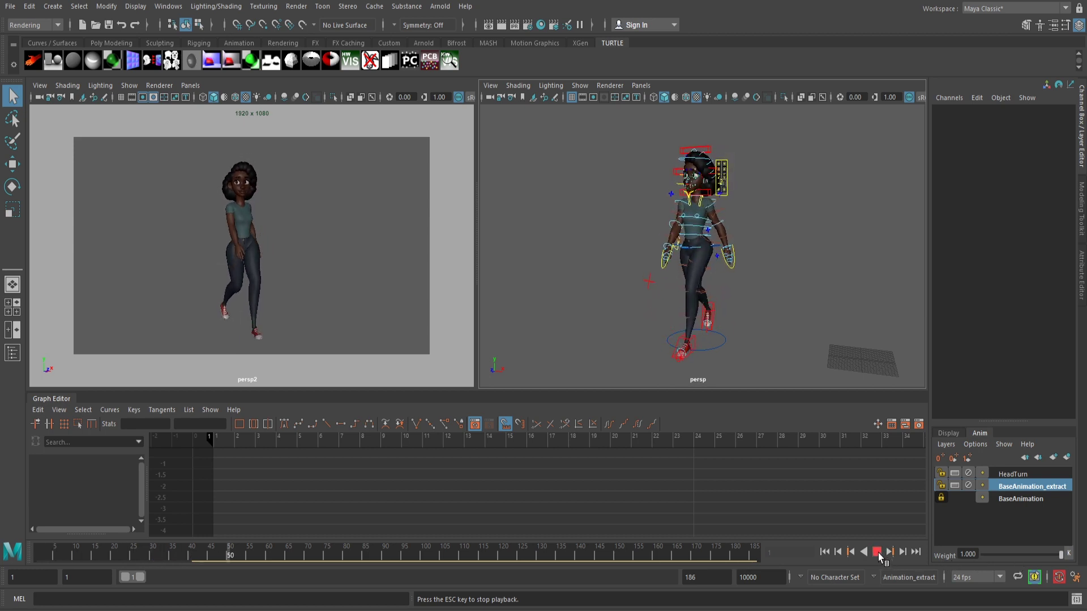
Stop playback, try several lower weights on the HeadTurn layer, and set its weight to 0.5
click(877, 552)
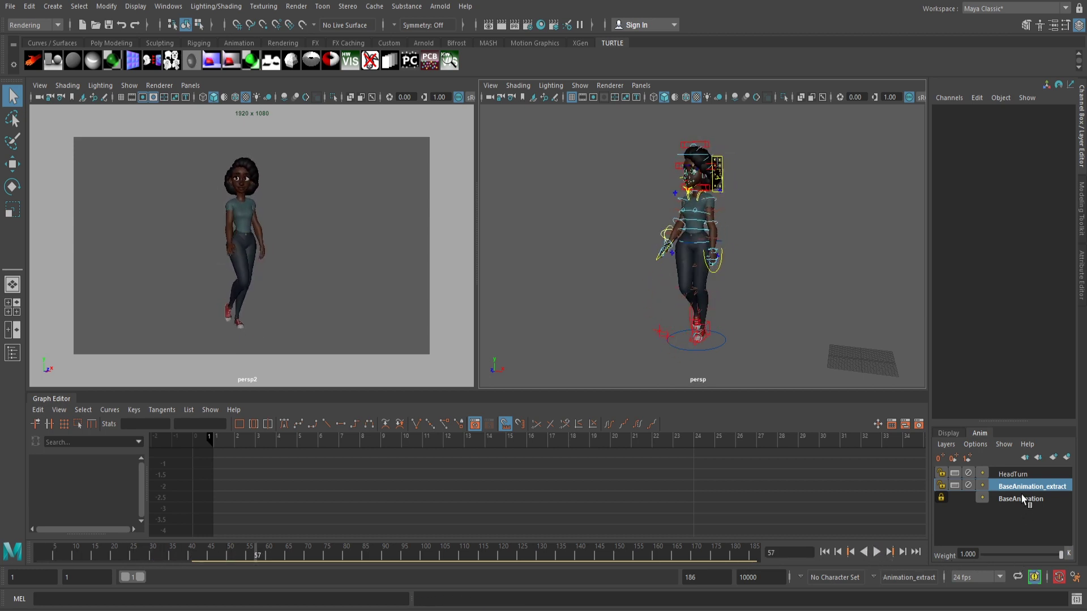
click(1018, 476)
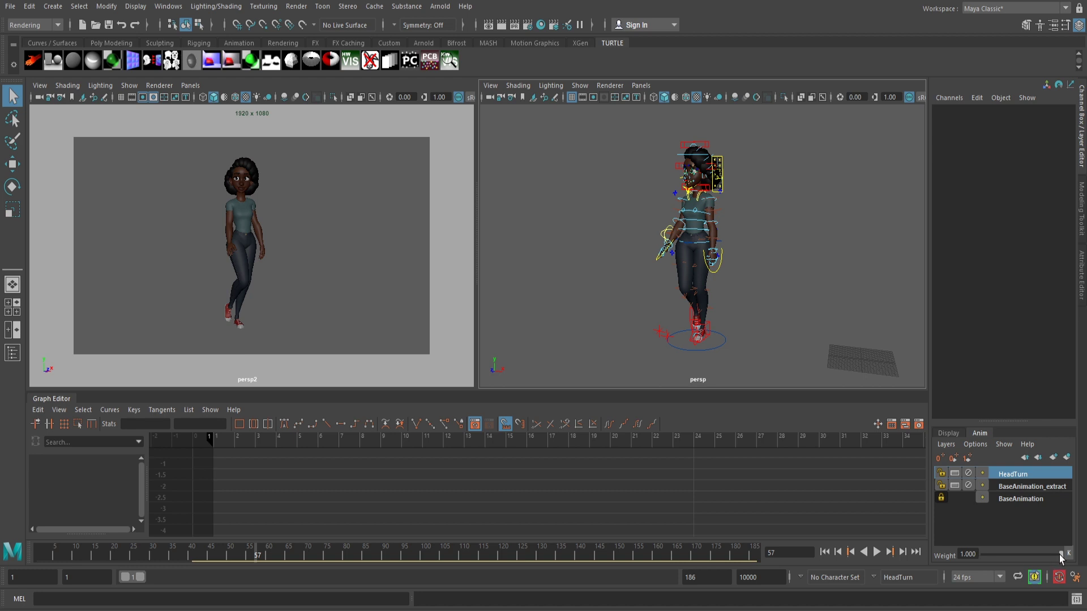
drag(1045, 557, 1041, 557)
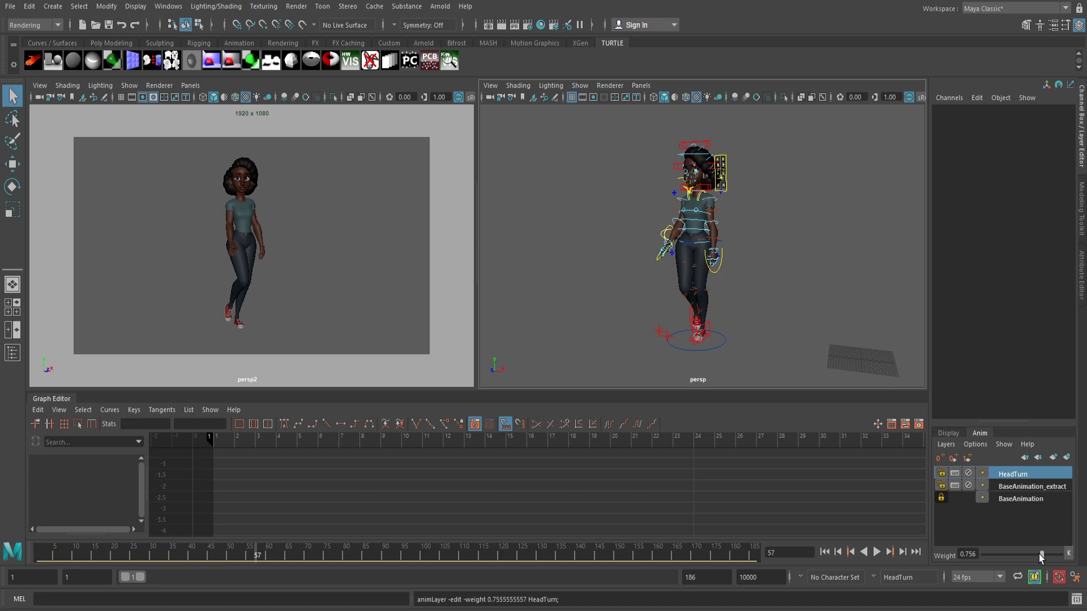
click(1017, 556)
drag(1017, 557, 1007, 557)
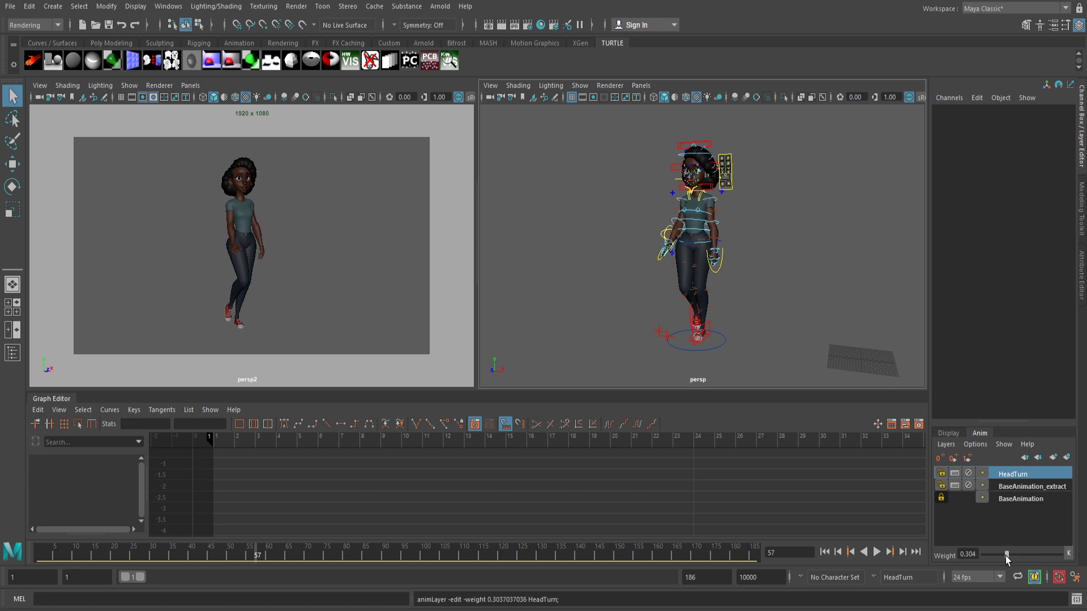
click(1020, 556)
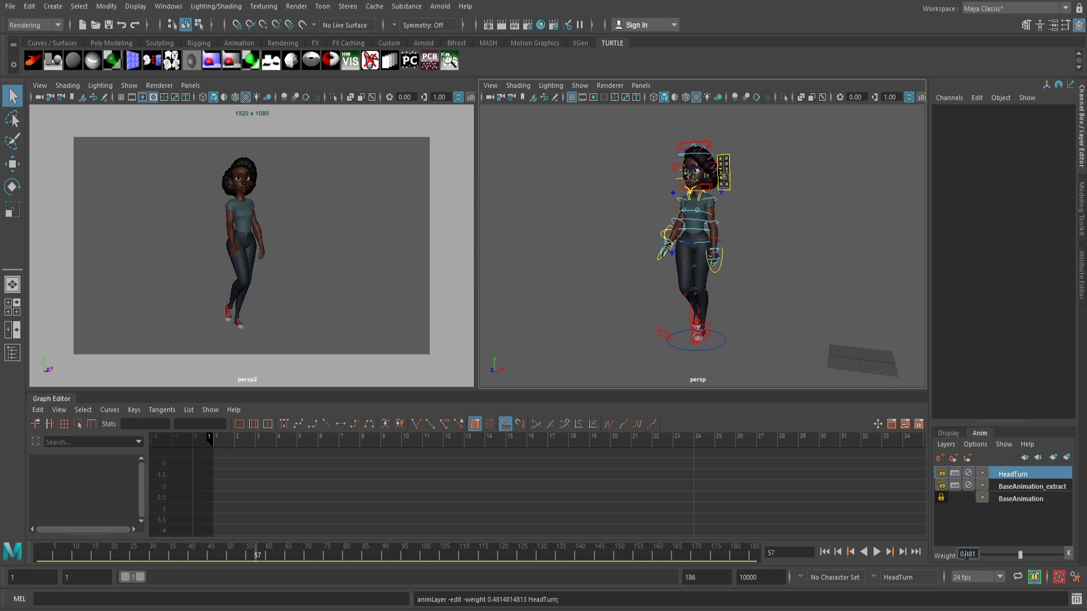
click(974, 548)
text(0.5)
key(Return)
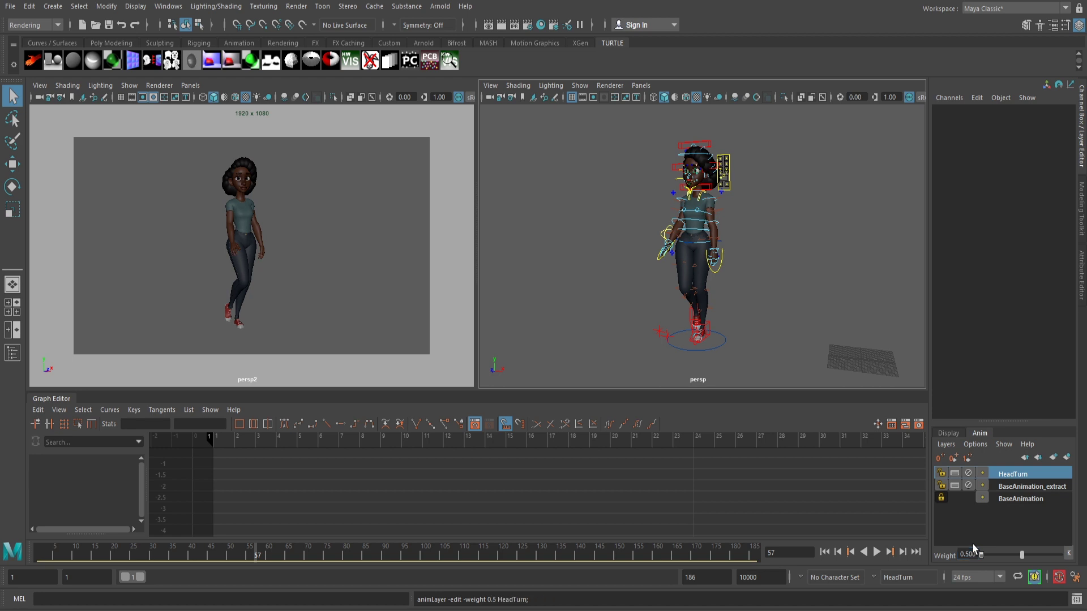
Play back the walk from the start to review the head turn at the reduced layer weight
drag(149, 546, 63, 556)
click(877, 552)
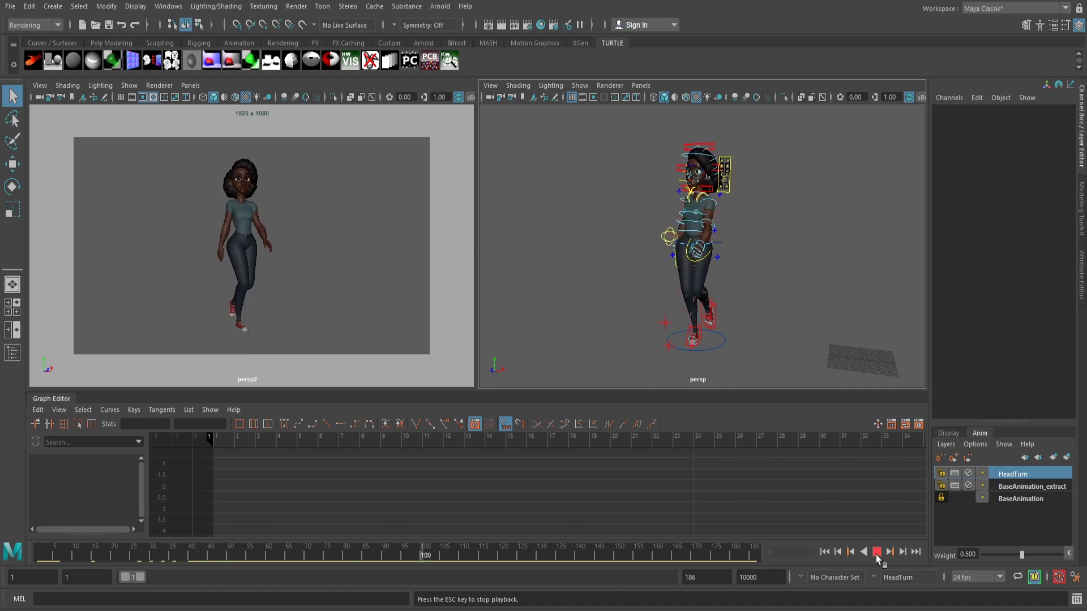
click(876, 557)
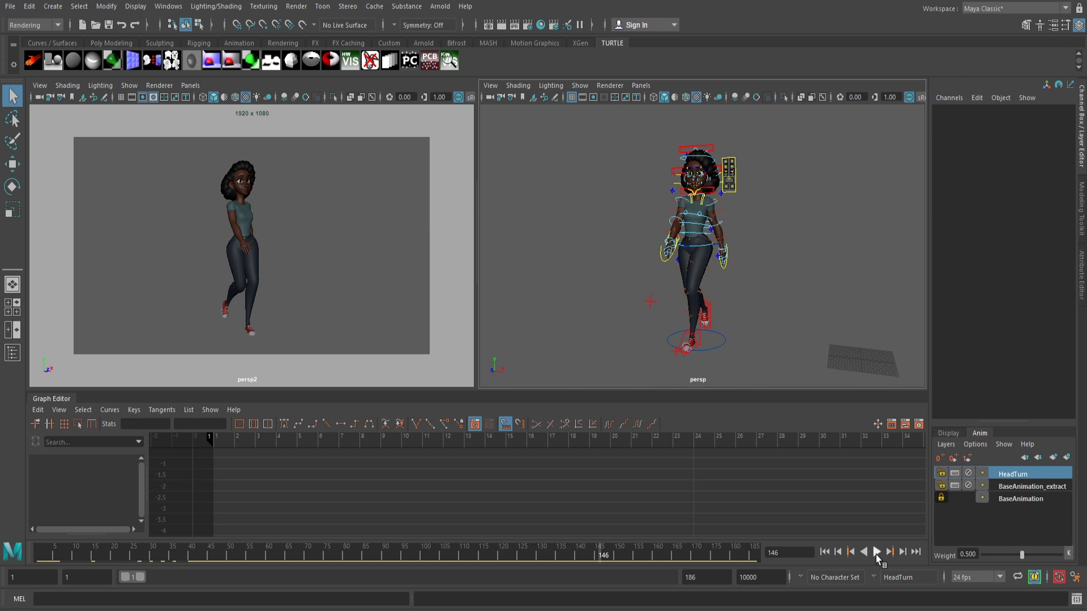
key(alt+v)
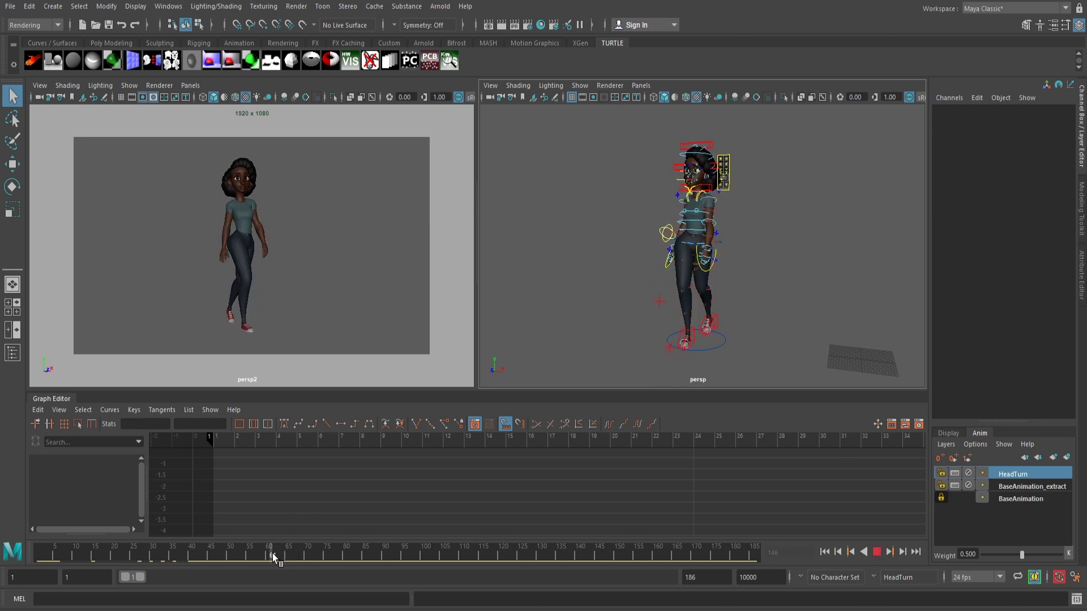
At frame 61, isolate the chest control's HeadTurn curves in the Graph Editor and raise the HeadTurn layer weight to its maximum
click(272, 556)
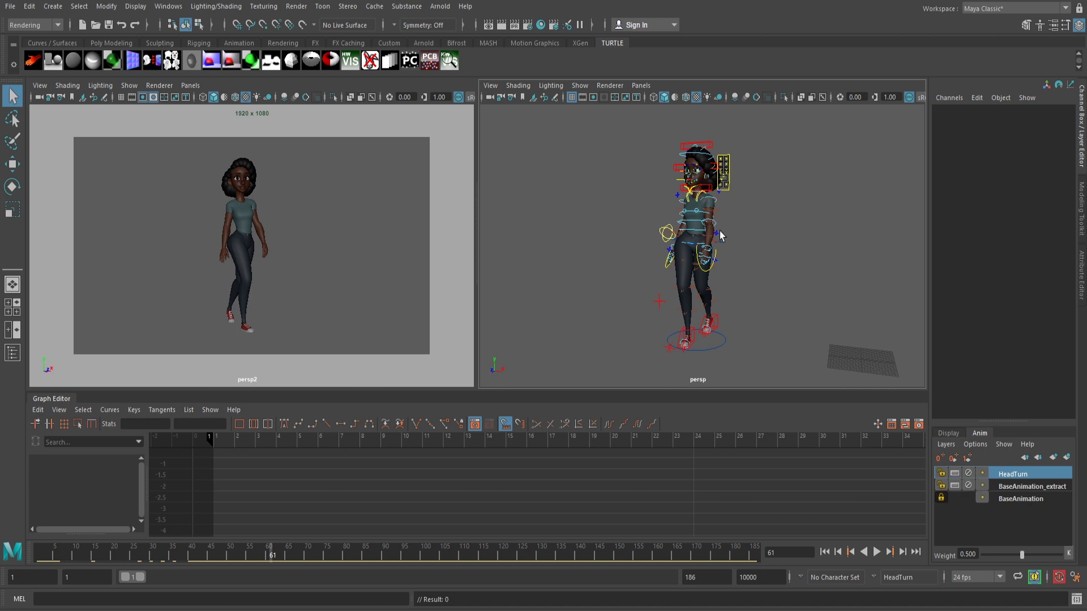
click(693, 214)
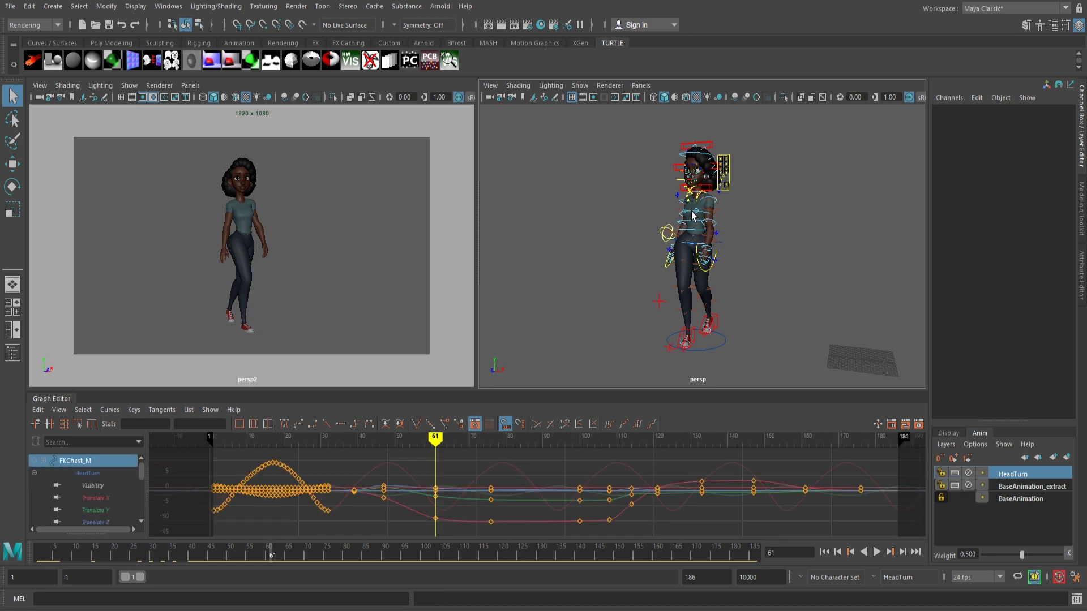
click(94, 472)
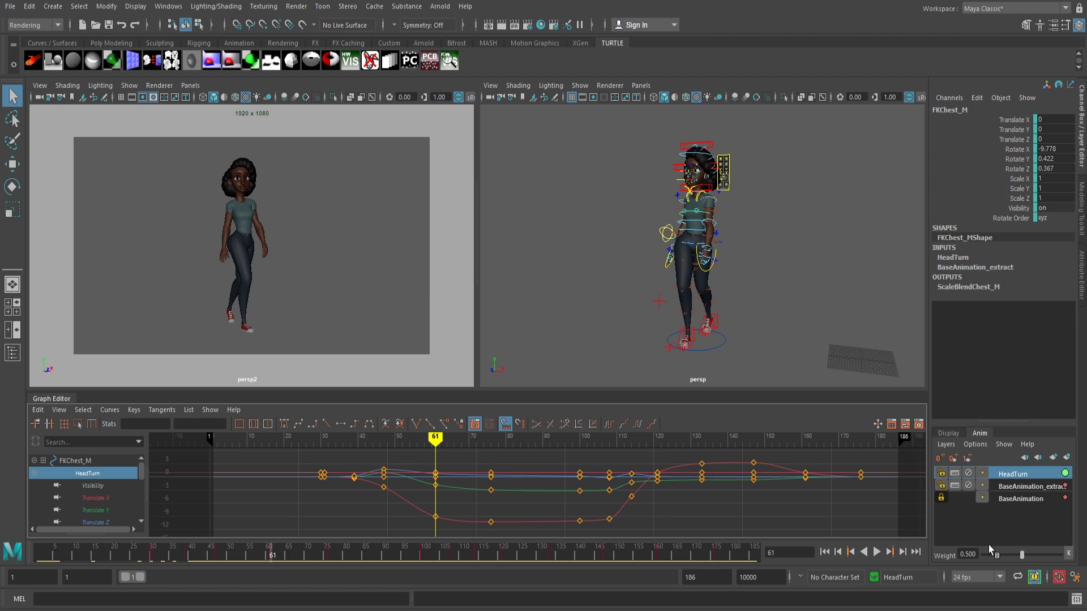
drag(1022, 555, 1060, 561)
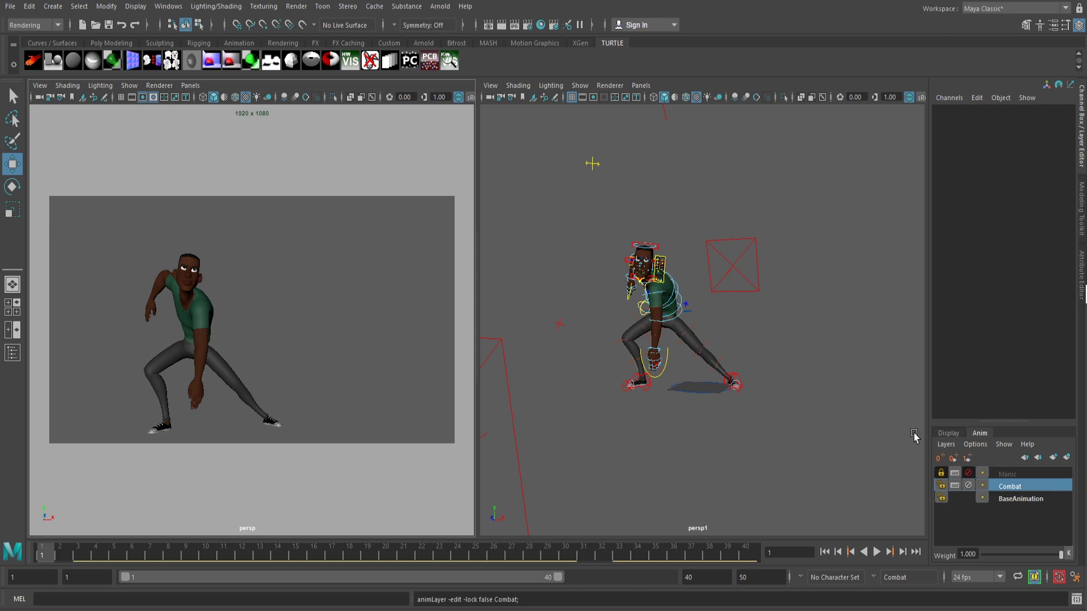
Review the Additive and Override layer modes available for the Combat animation layer
click(945, 445)
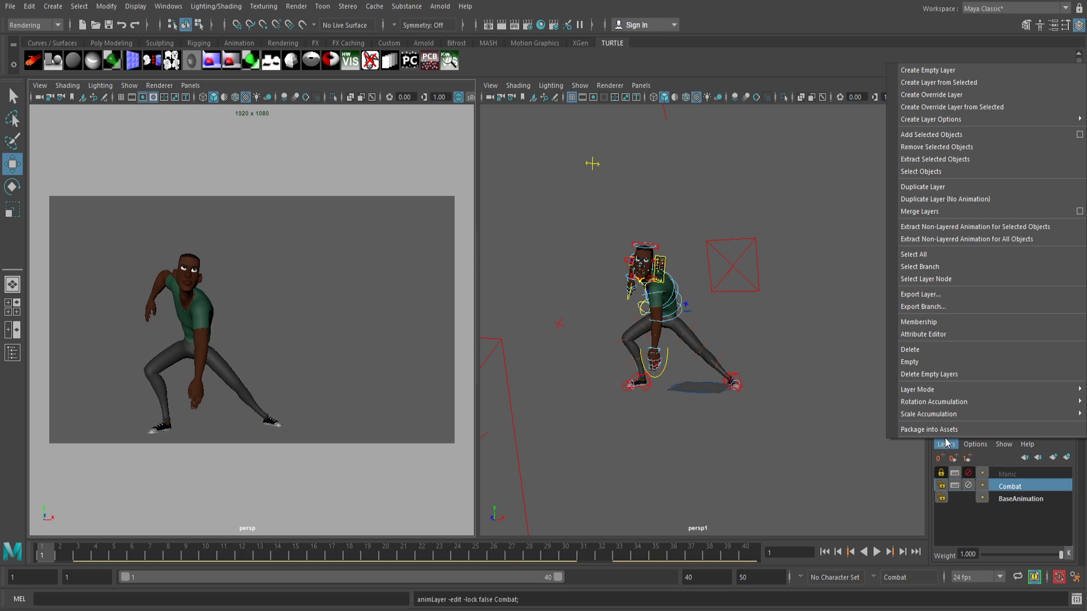
mouse_move(933, 389)
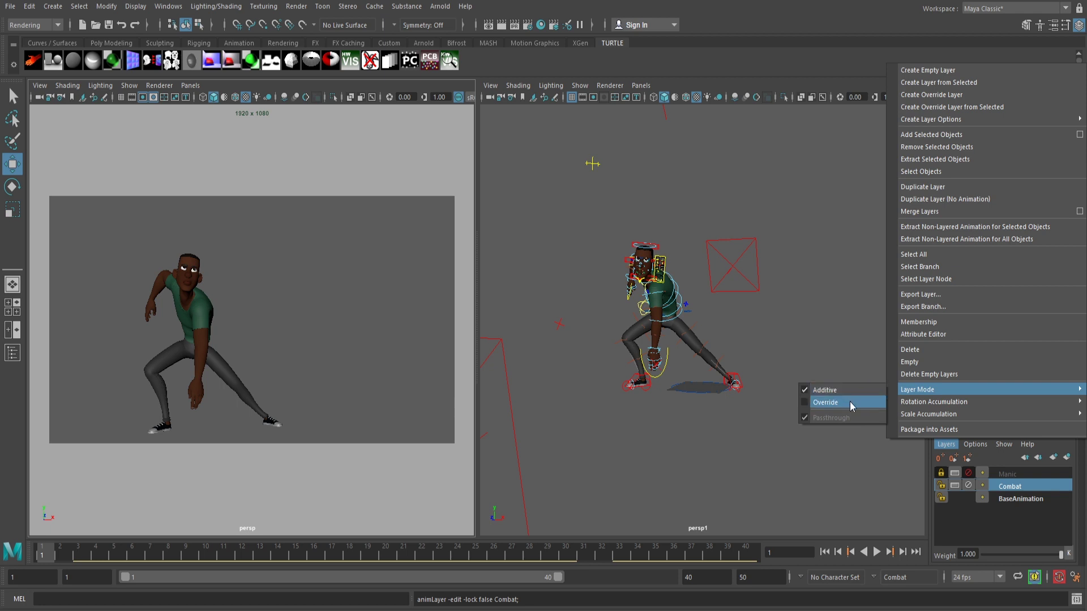
click(850, 401)
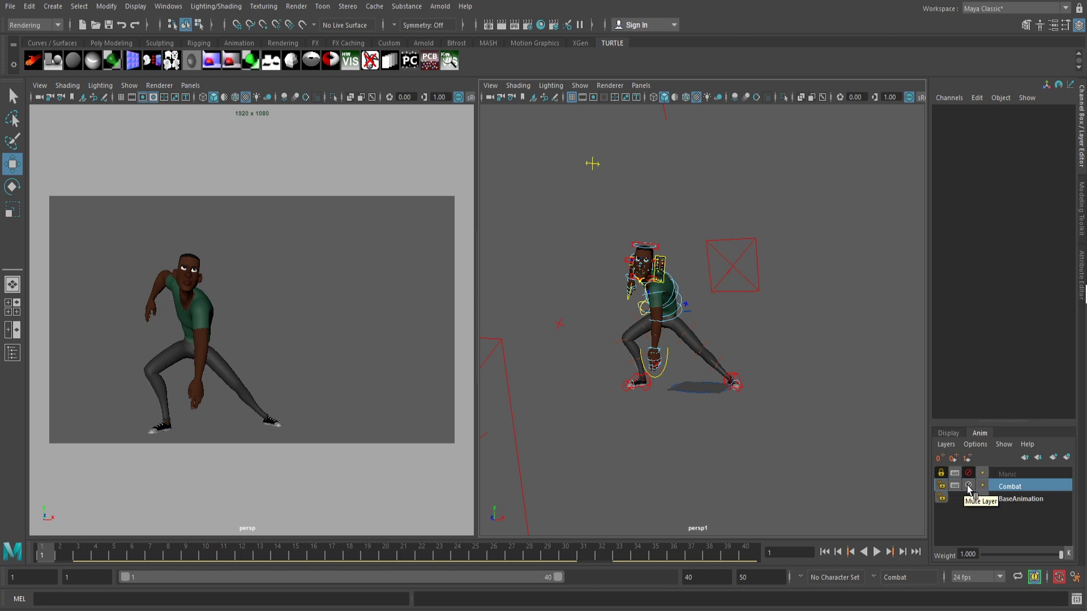
Mute and unmute the Combat layer to compare the poses, and set its ghost color to index 7
click(967, 485)
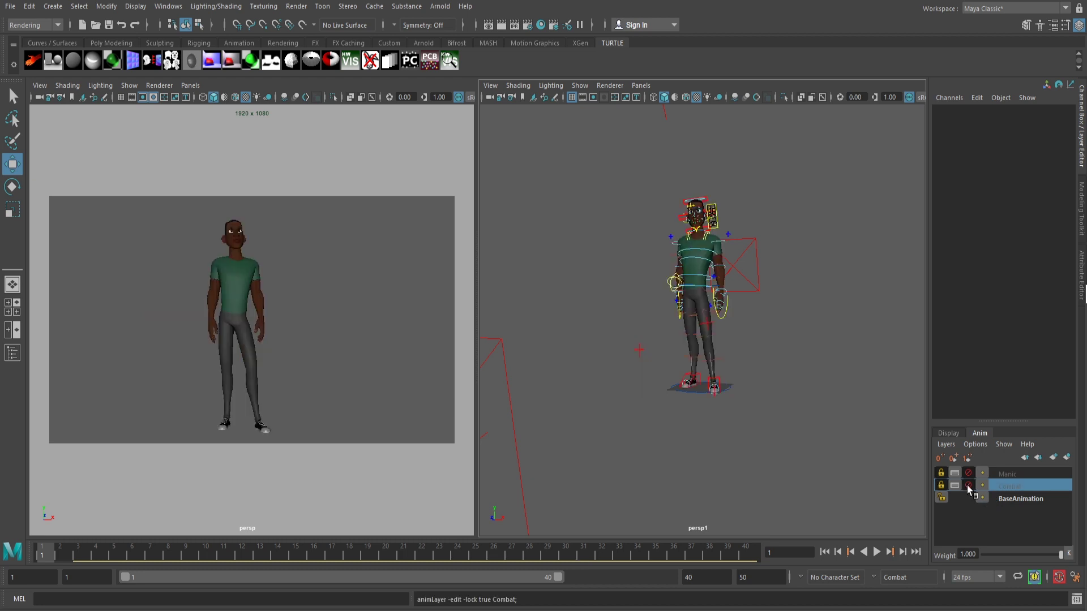
click(967, 485)
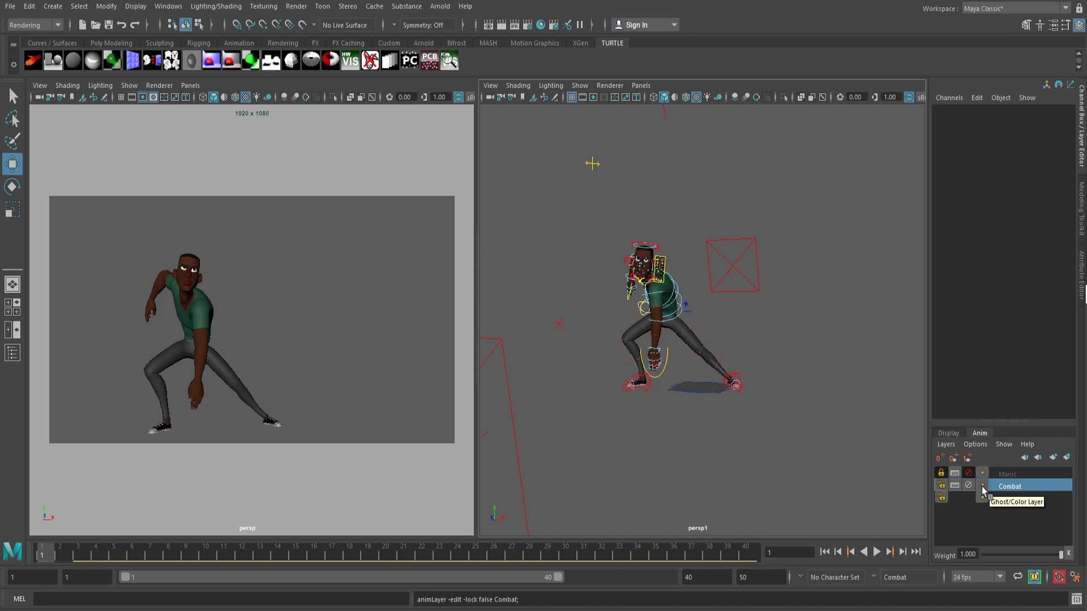
right_click(981, 487)
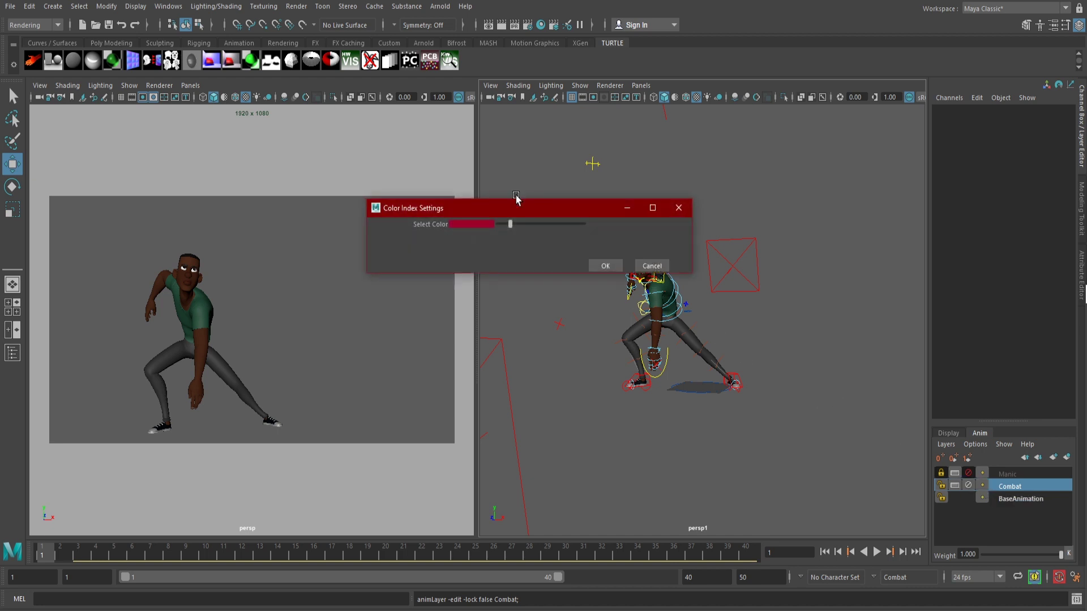
drag(511, 223, 518, 229)
click(605, 266)
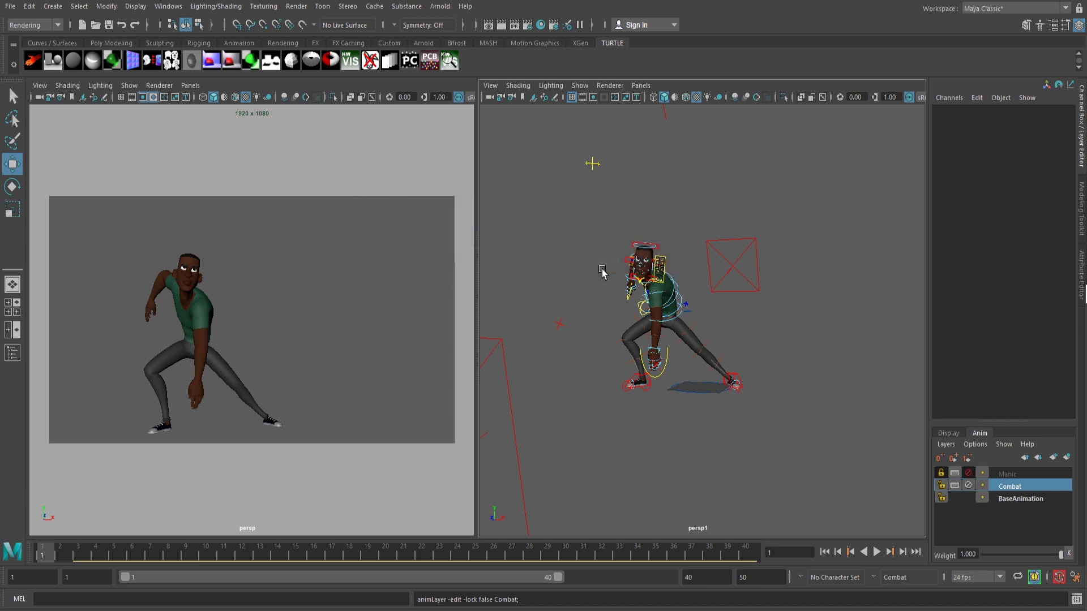
Move the Combat layer above Manic and back below it, and try showing the animation layers in a floating window
click(1026, 458)
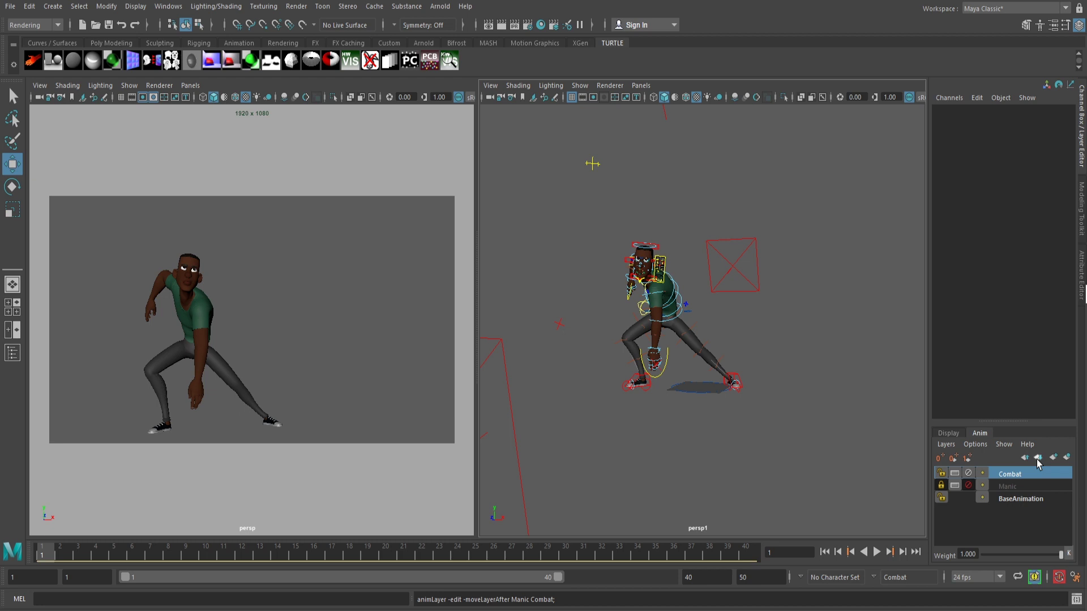
click(1037, 458)
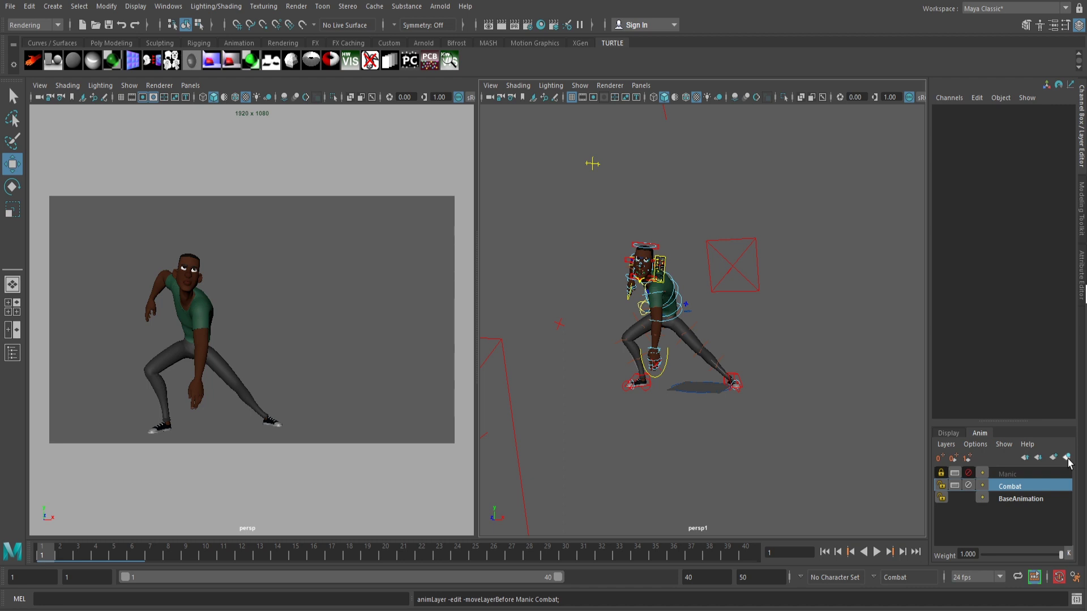
click(996, 444)
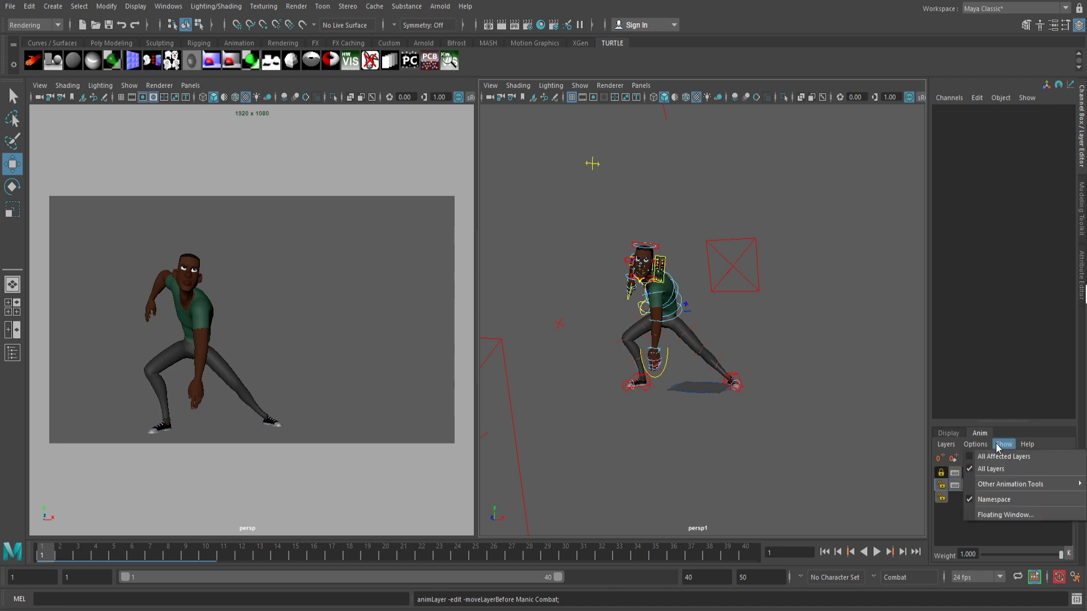
click(1000, 516)
drag(667, 114, 792, 229)
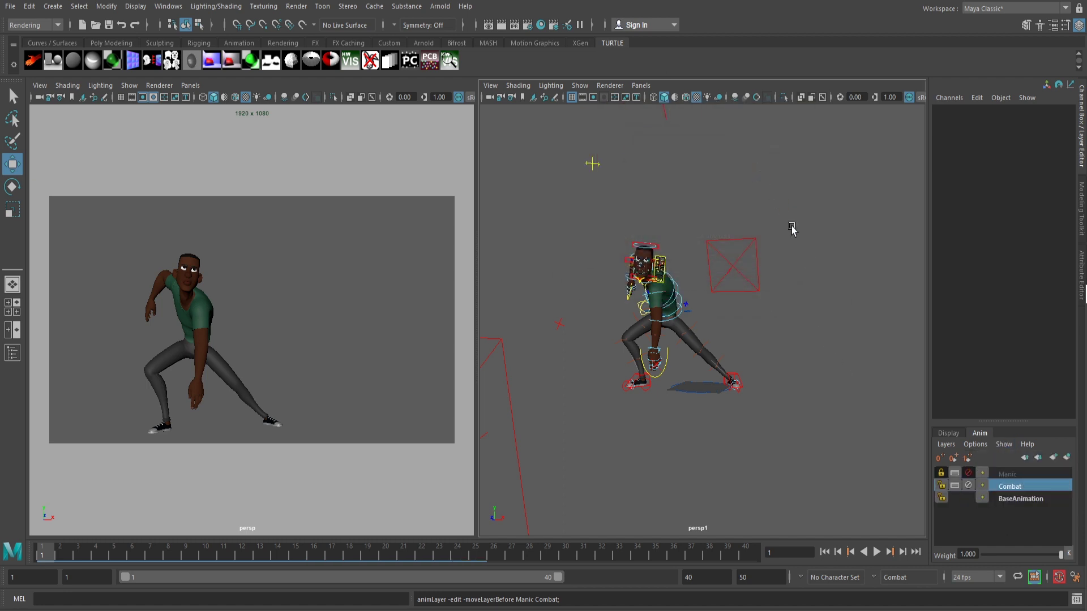
Select all objects that belong to the Combat layer
click(946, 445)
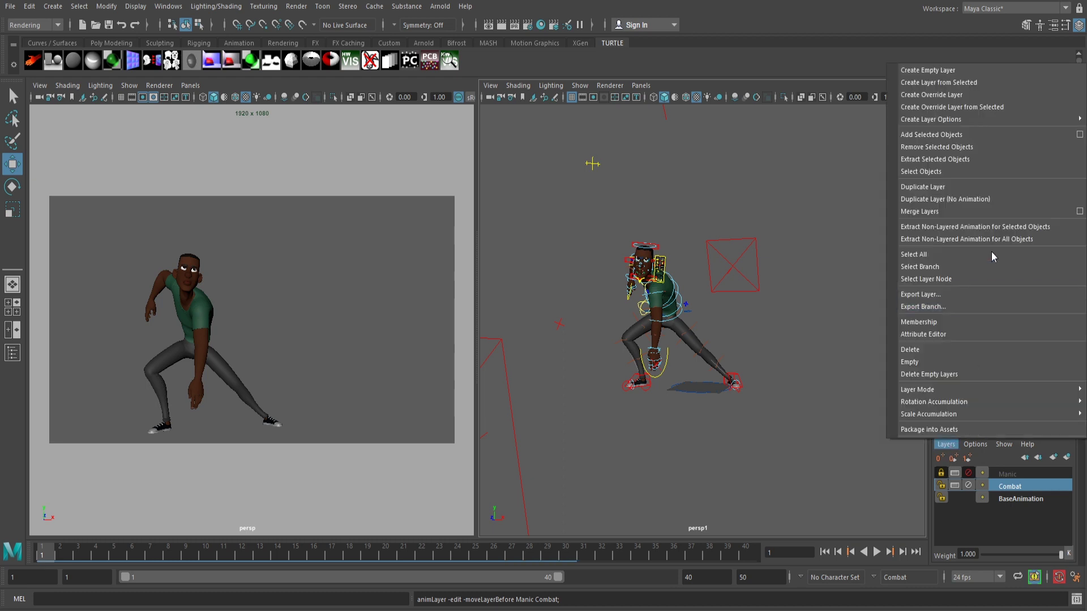
mouse_move(979, 122)
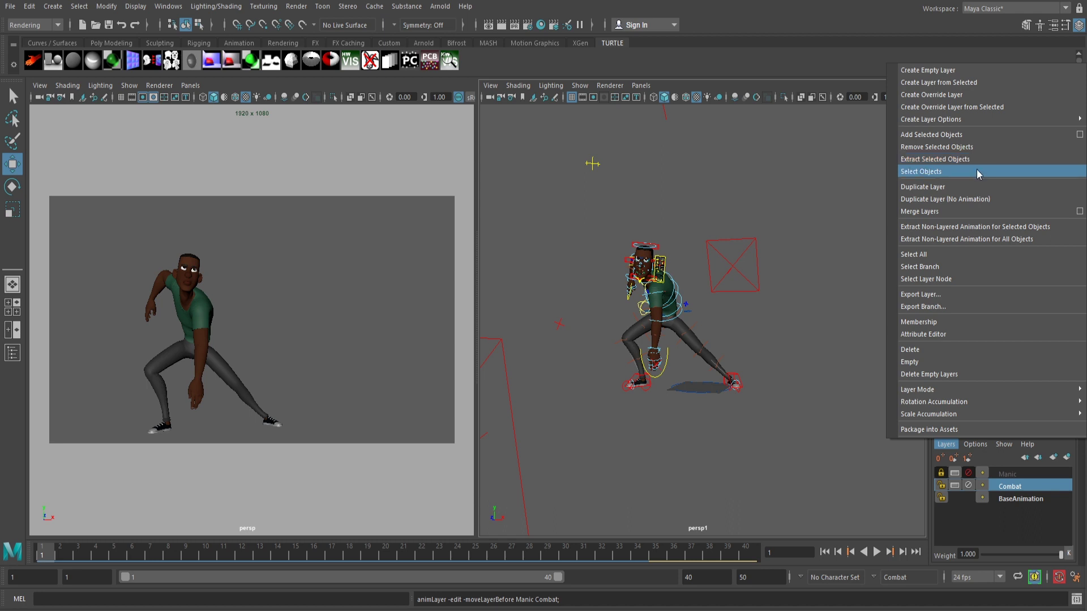
click(978, 173)
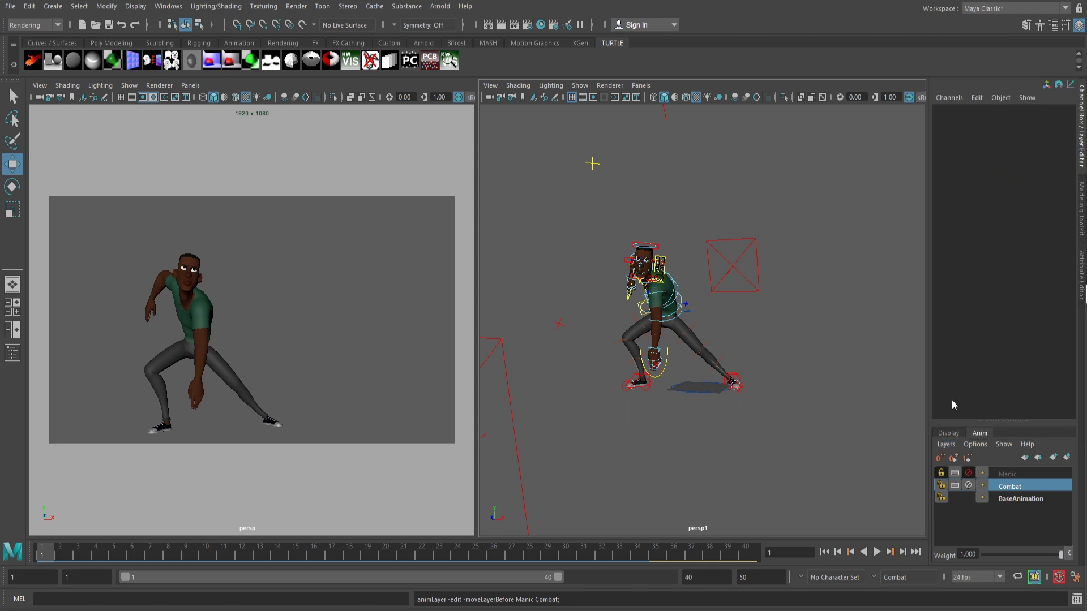
Review the Merge Layers options with Smart Bake enabled, and close them without merging
click(947, 445)
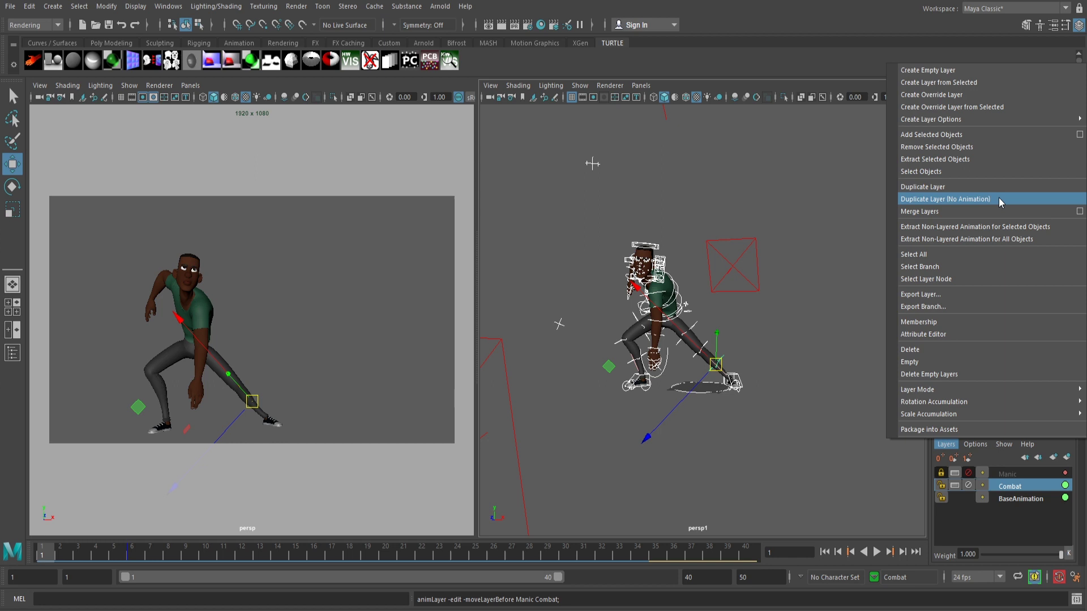
click(1079, 212)
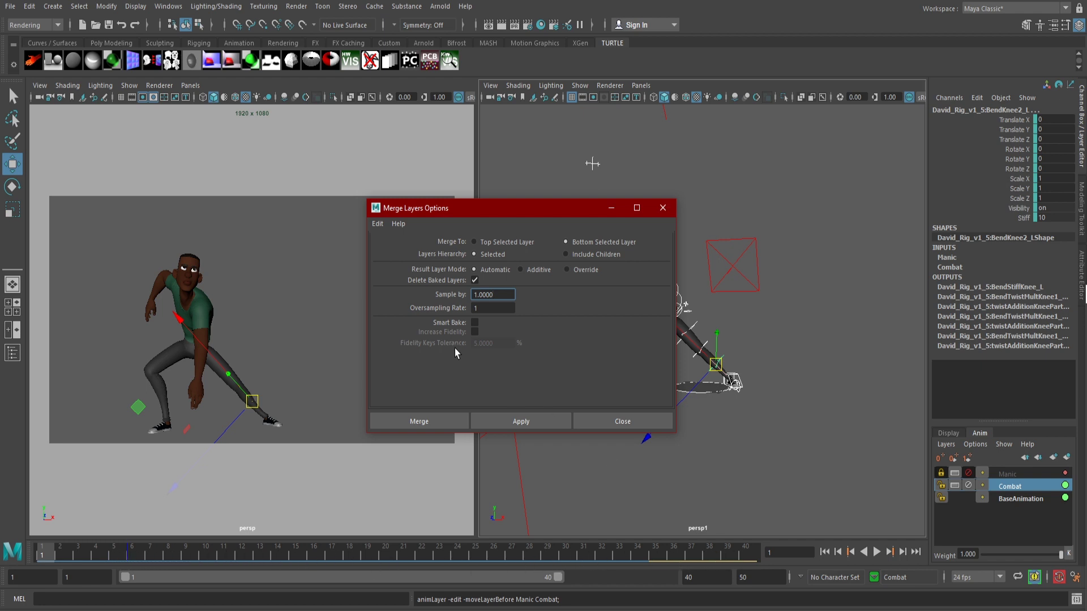
click(475, 323)
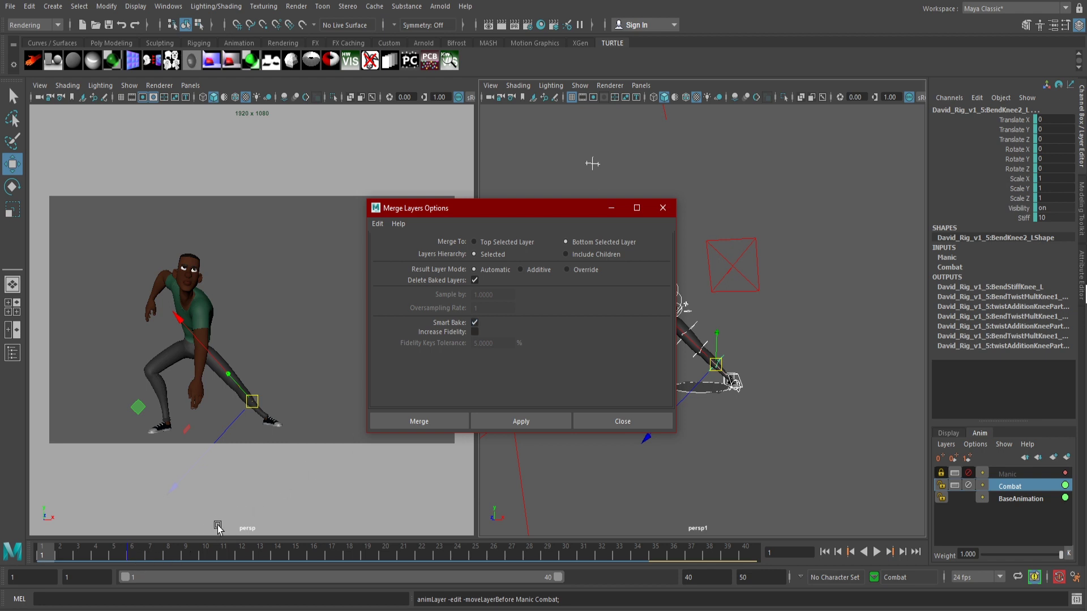
click(643, 423)
Select the Combat layer node and view the layer membership in the Relationship Editor
click(945, 445)
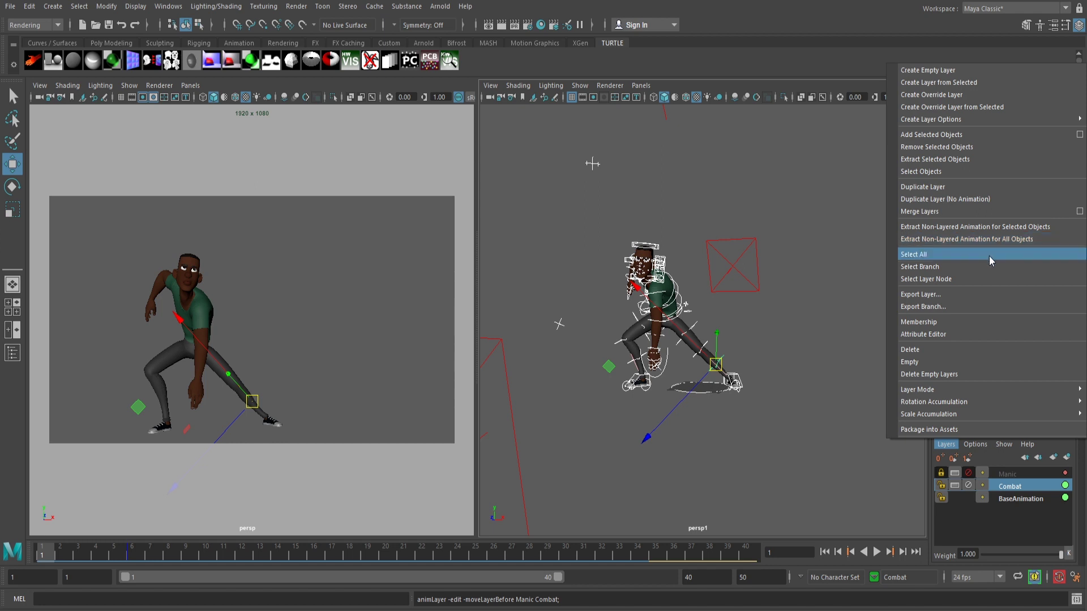
click(963, 279)
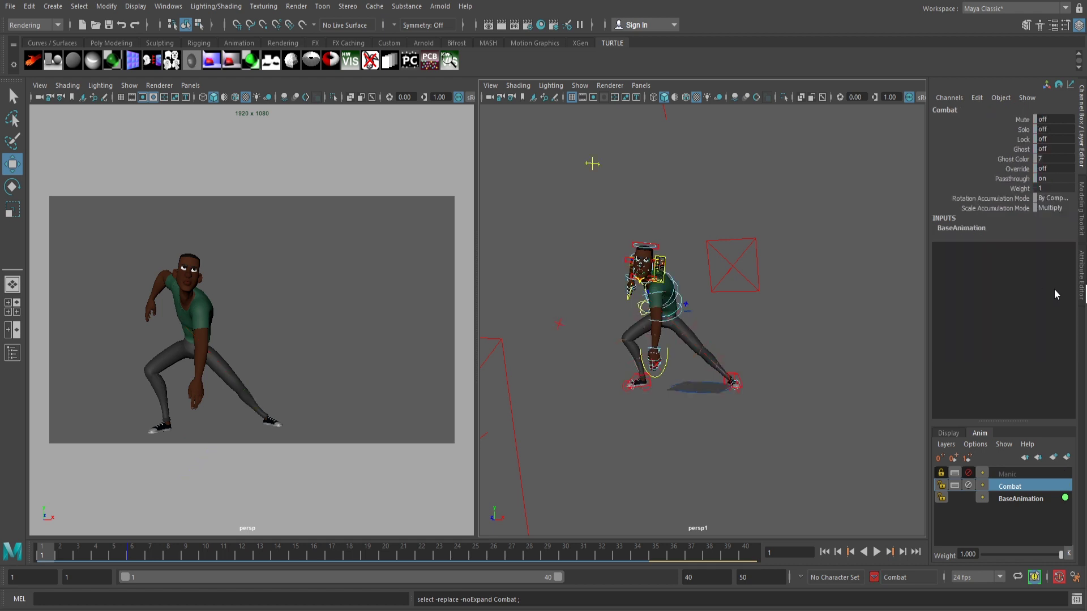
click(946, 445)
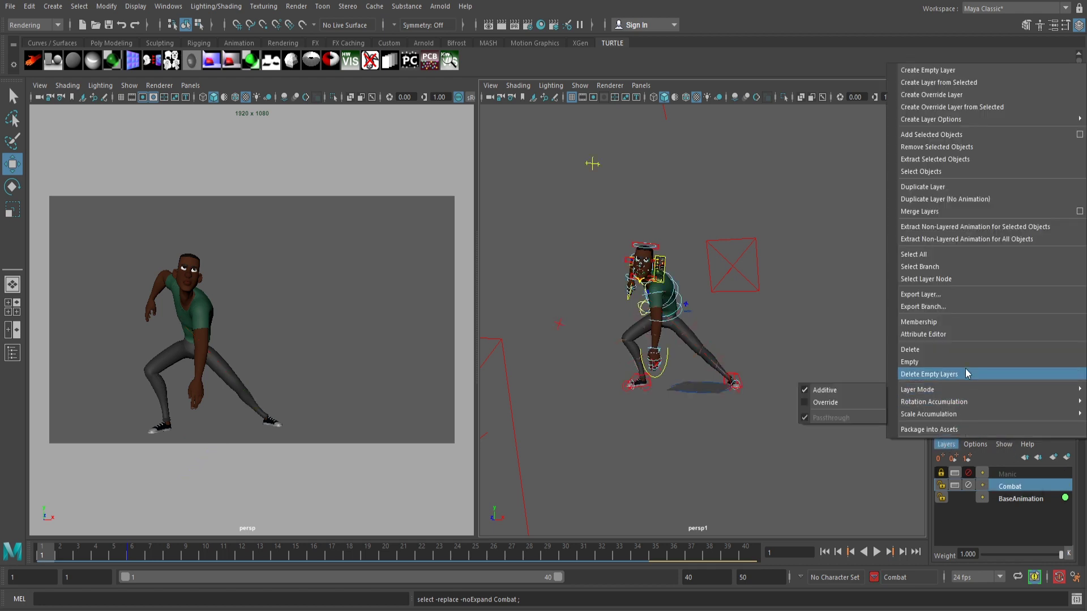
click(967, 324)
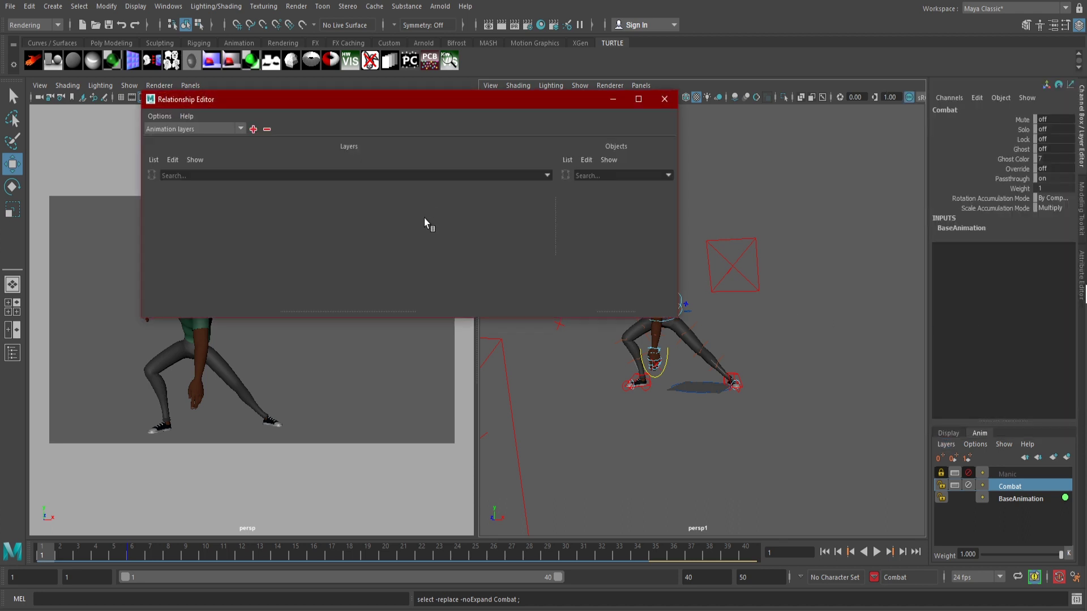
click(666, 100)
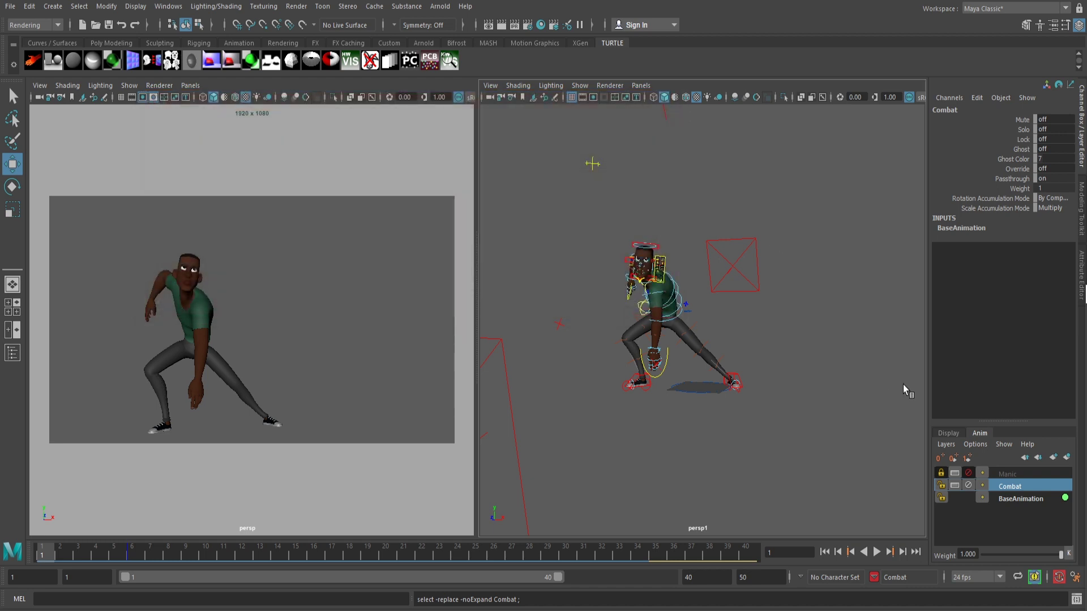
Examine the Combat layer's settings in the Attribute Editor and return to the animation layer commands
click(941, 445)
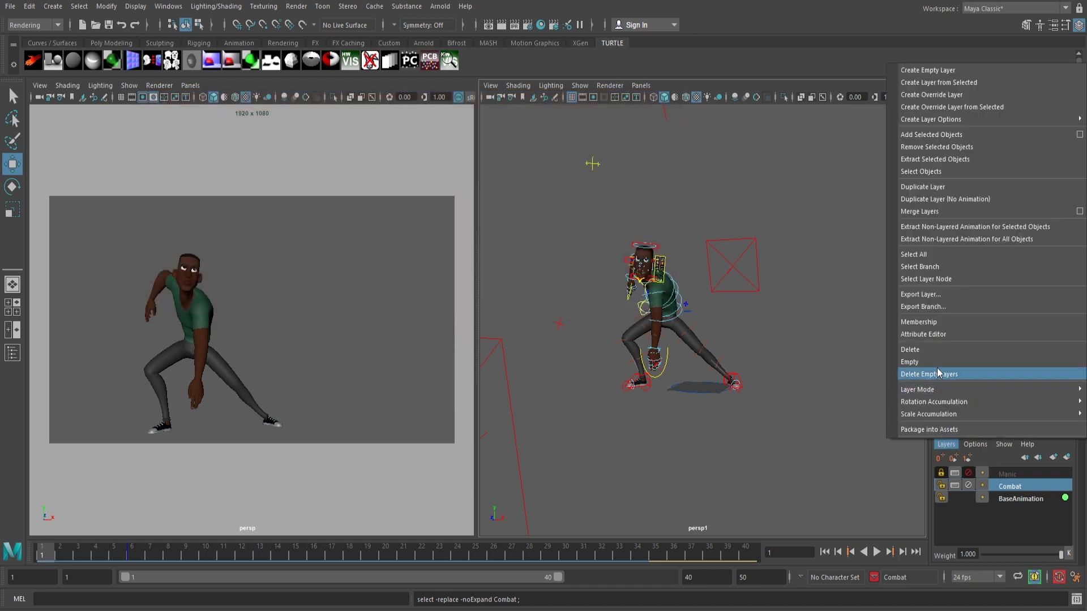
click(946, 336)
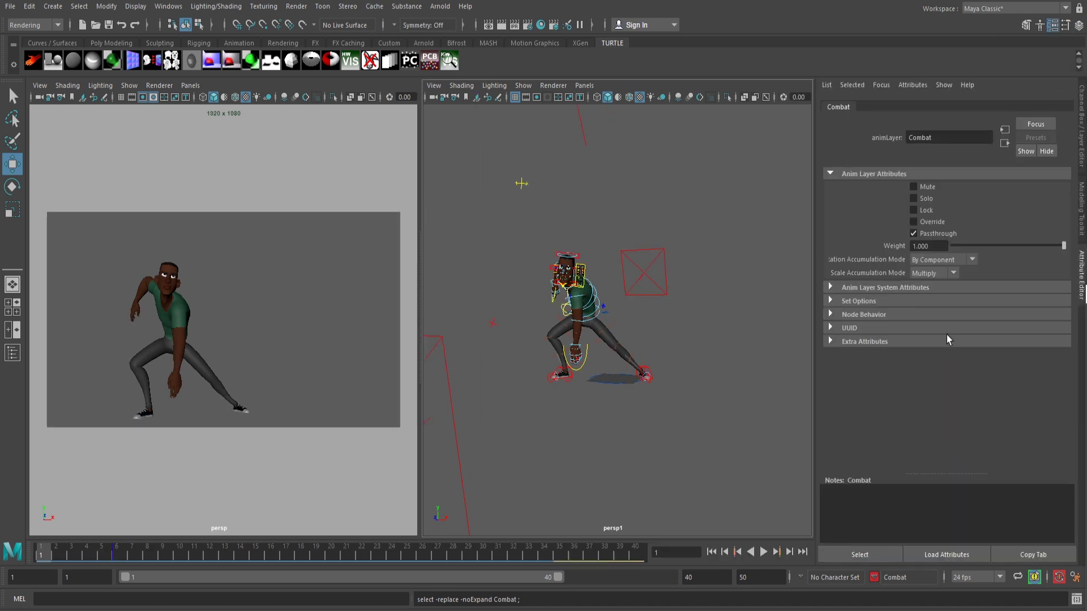
key(ctrl+a)
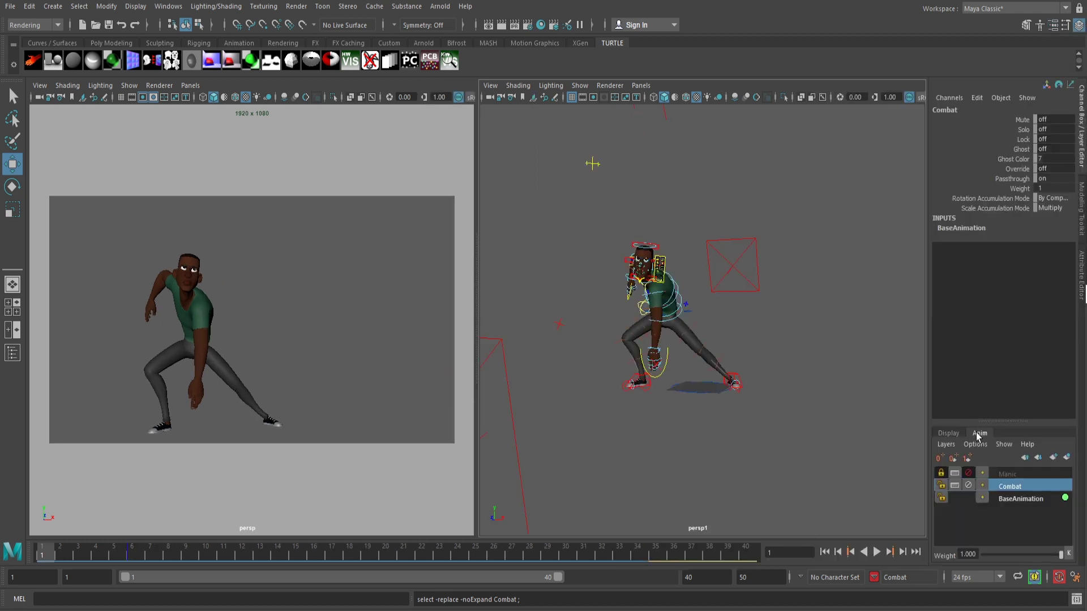
click(946, 445)
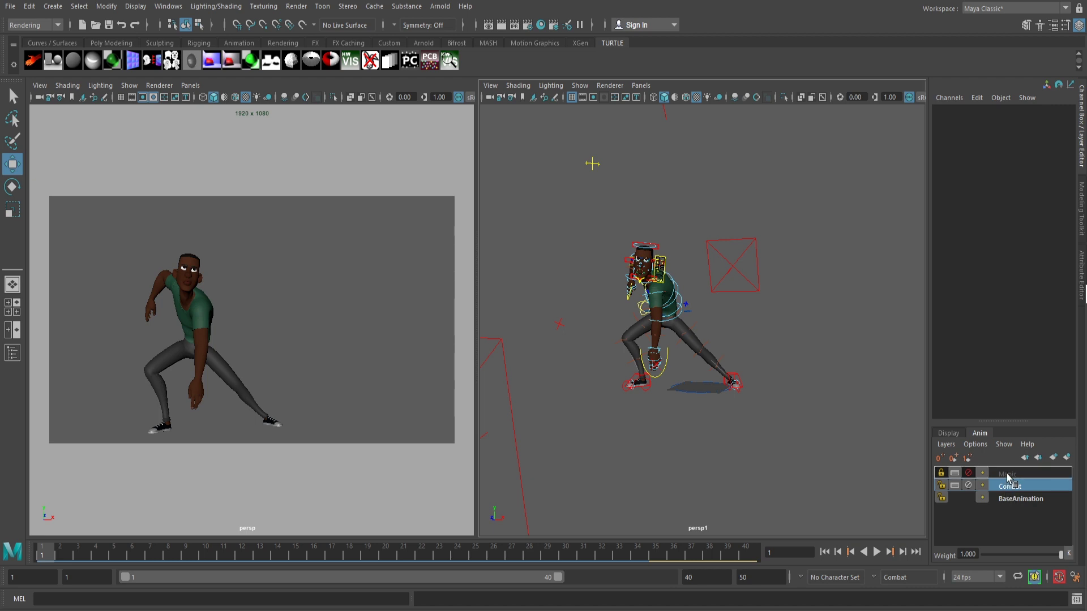
Parent the Combat layer under Manic and move it back out below Manic, ending with the Manic layer selected
drag(1007, 476, 1006, 479)
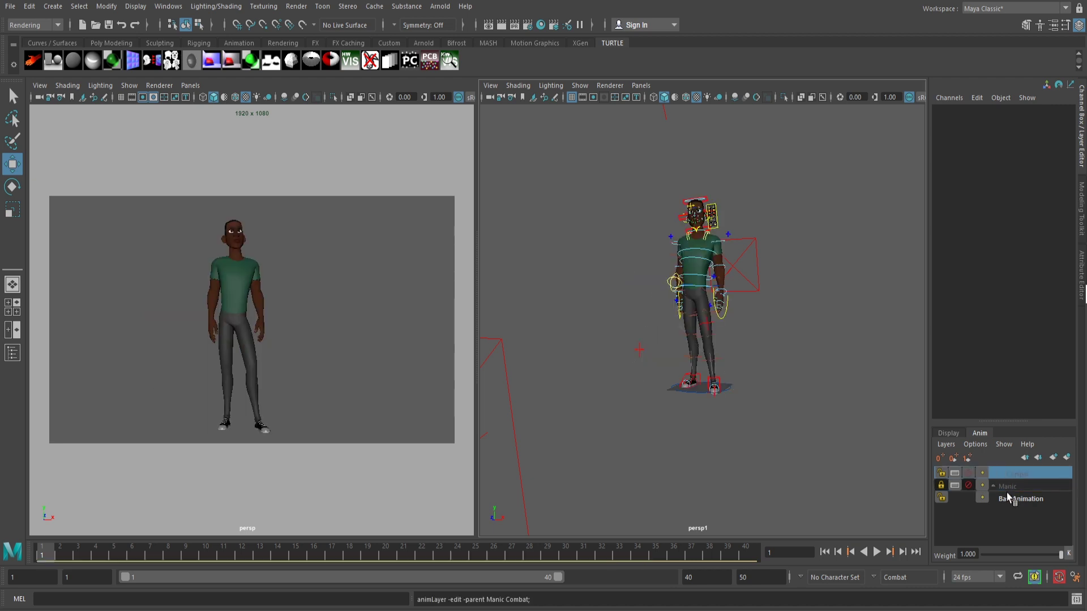
mouse_move(1008, 484)
mouse_down()
mouse_move(1013, 477)
mouse_move(1012, 491)
mouse_up()
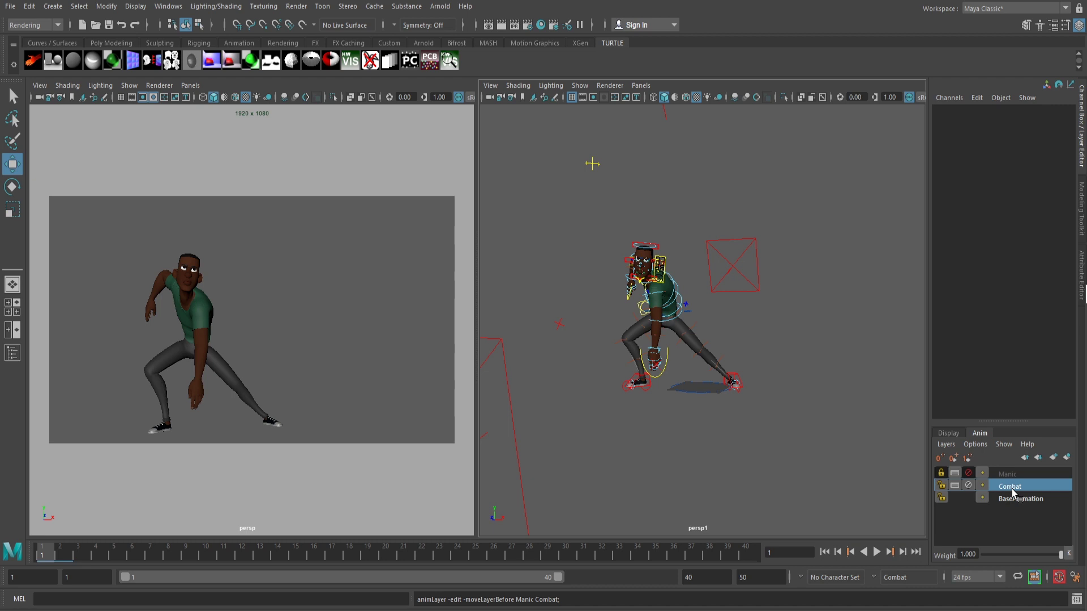
click(1012, 477)
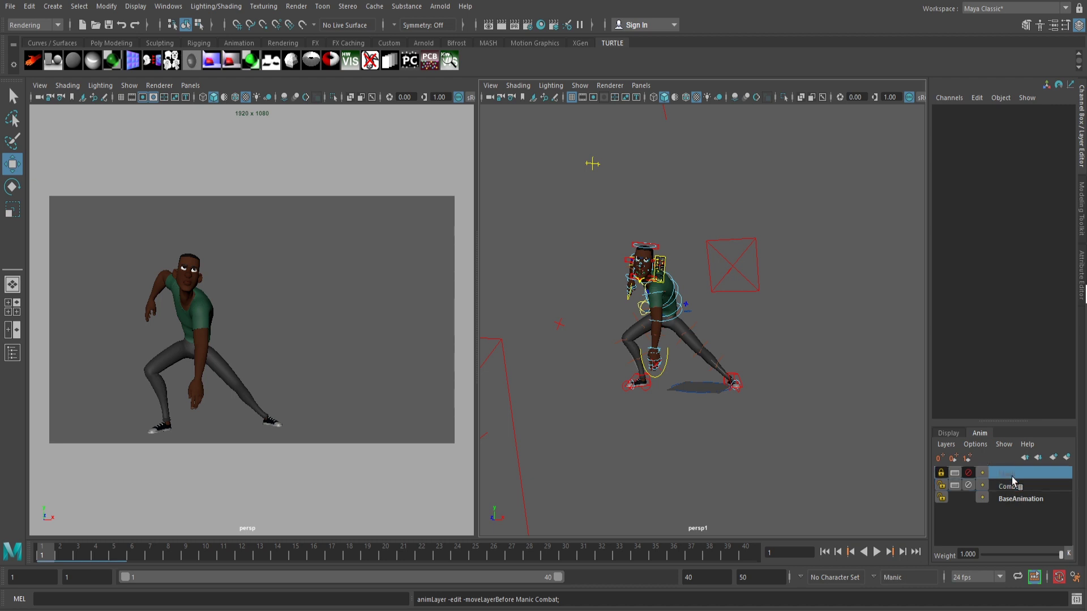